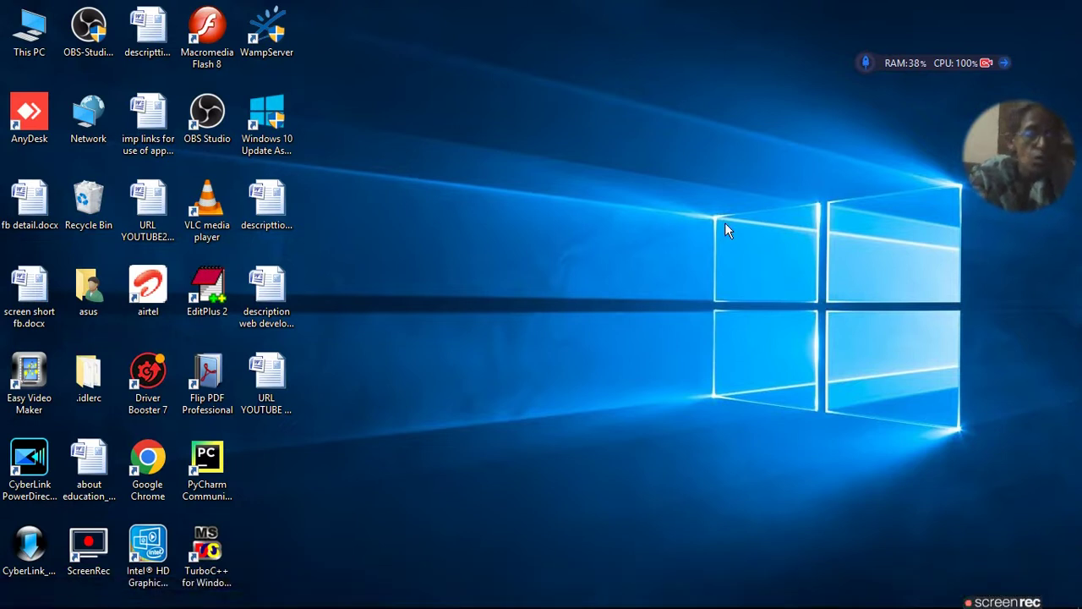
Open the Windows Temp folder by running the command temp.
key("super+r")
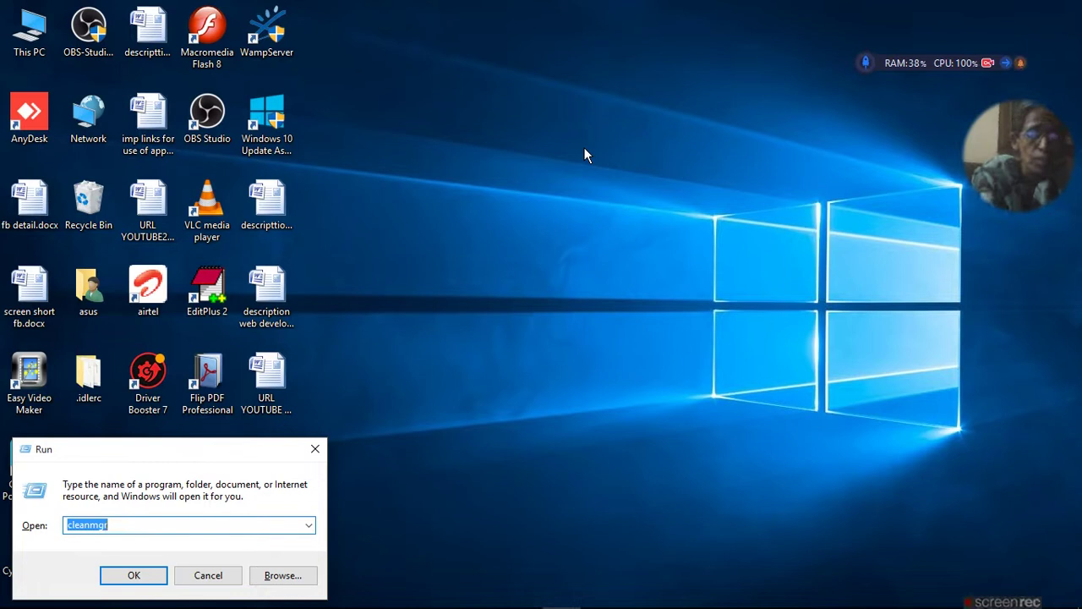
type("temp")
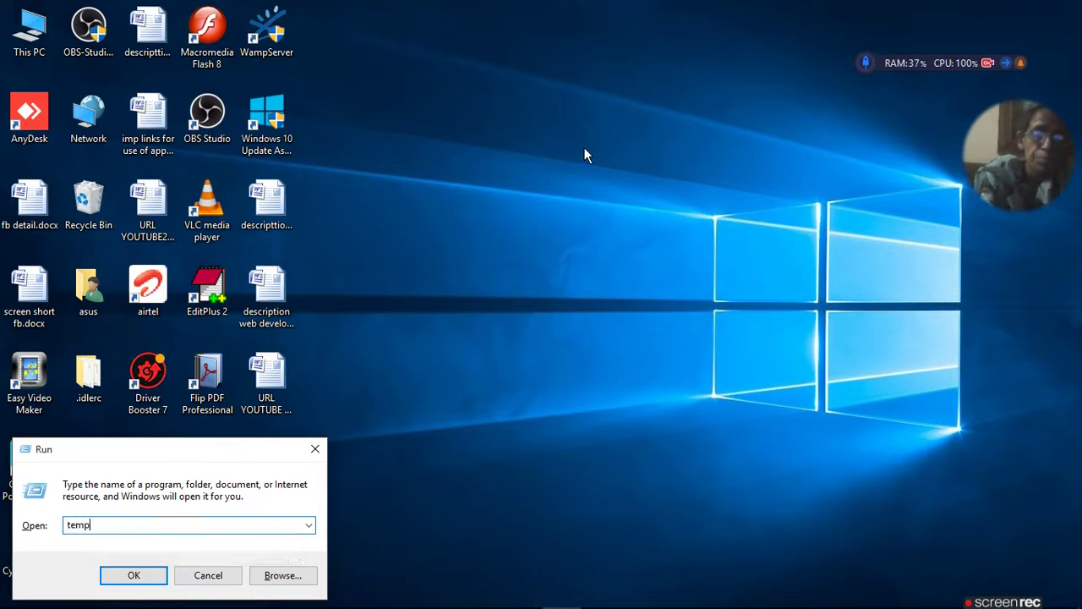
key("Return")
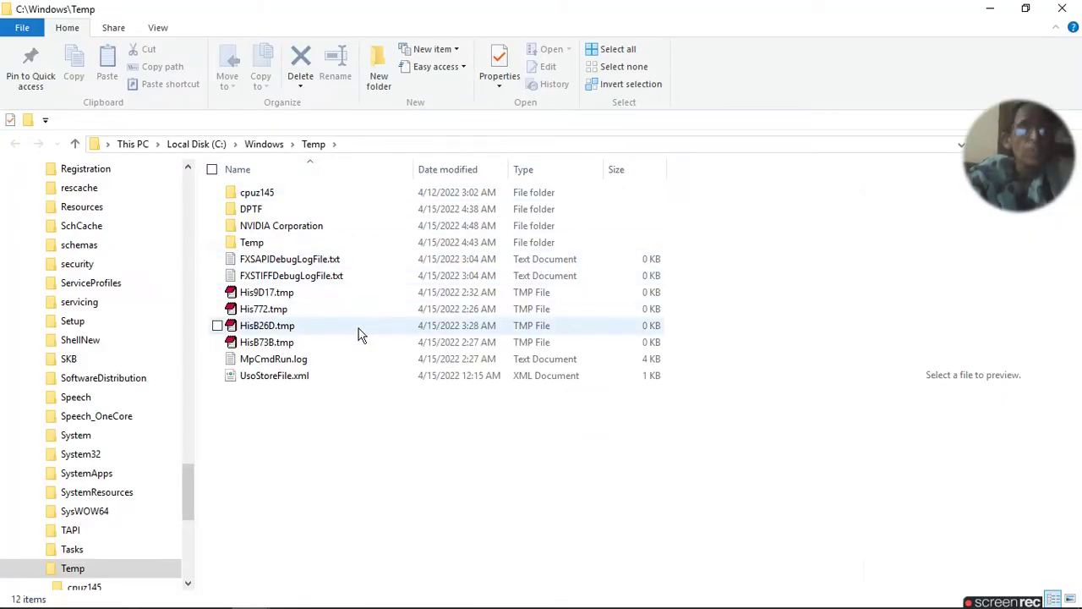
Delete everything in C:\Windows\Temp, skipping all items that are in use, and close the folder.
key("ctrl+a")
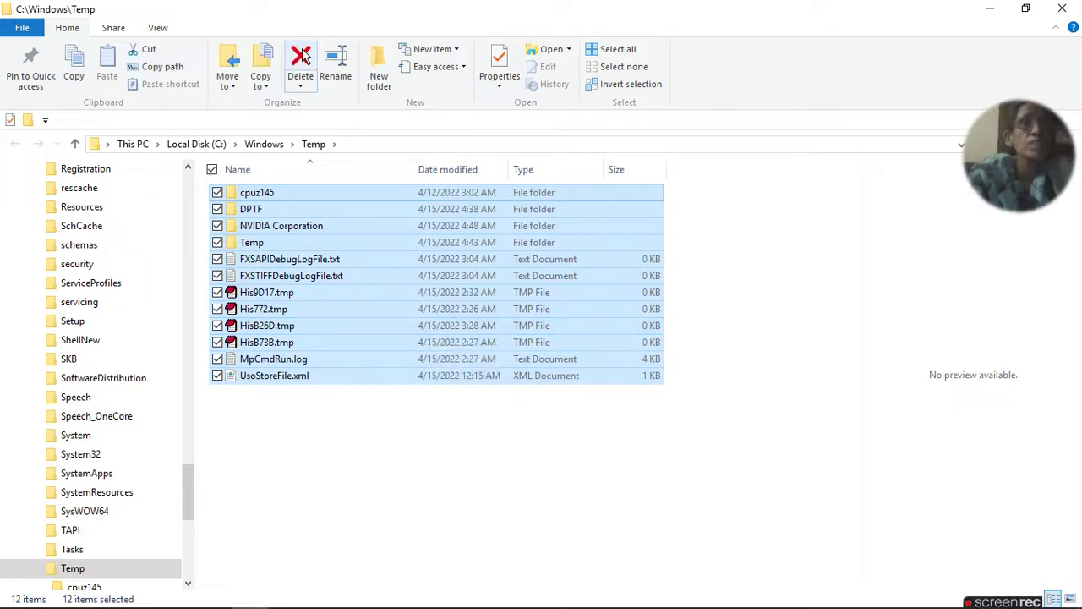
left_click(302, 56)
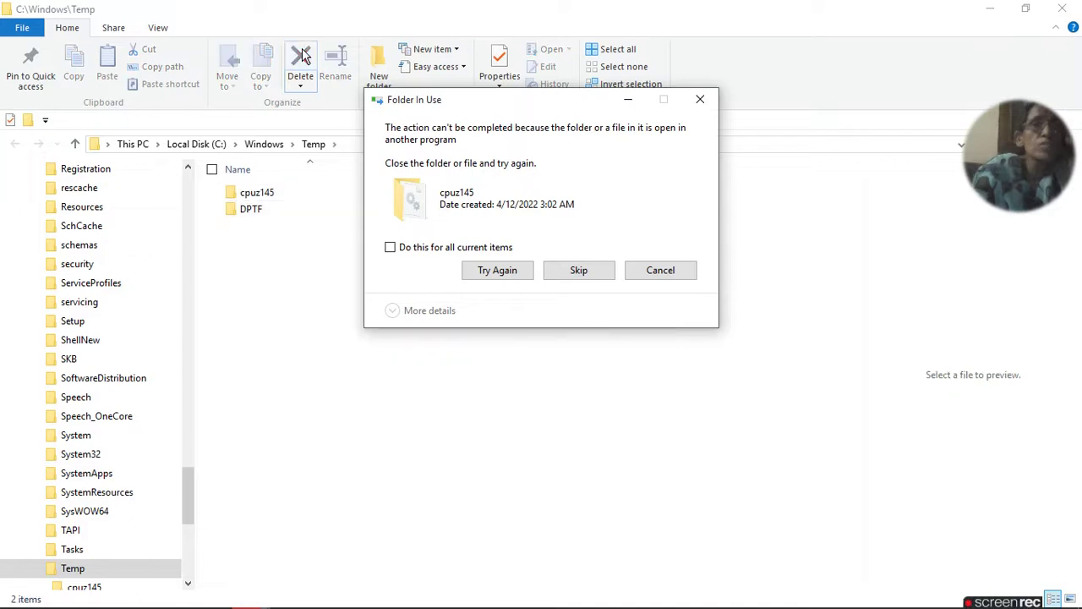
left_click(390, 247)
left_click(582, 272)
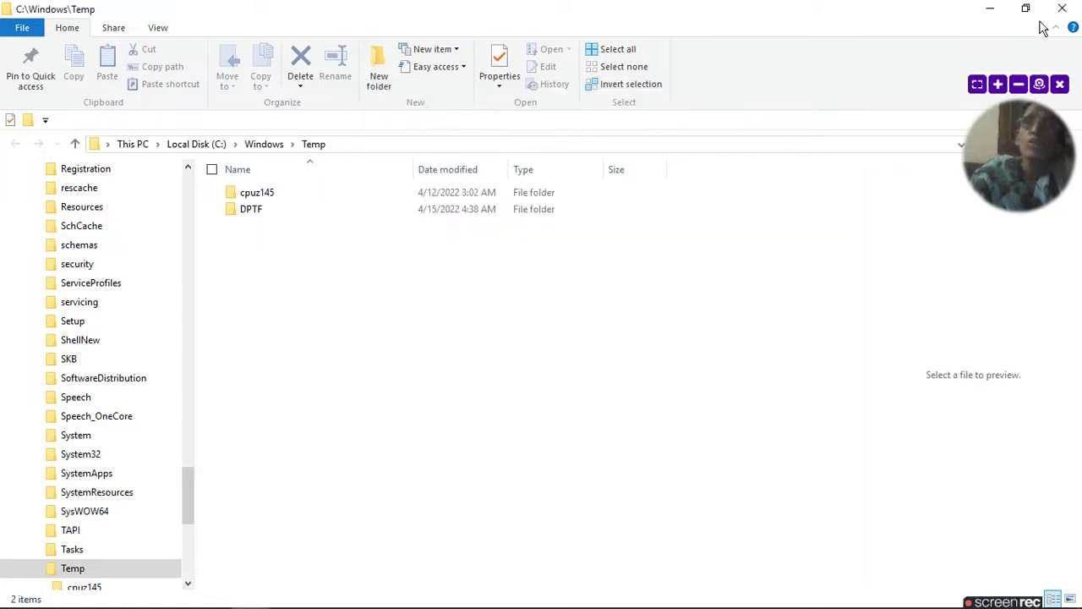
left_click(1079, 10)
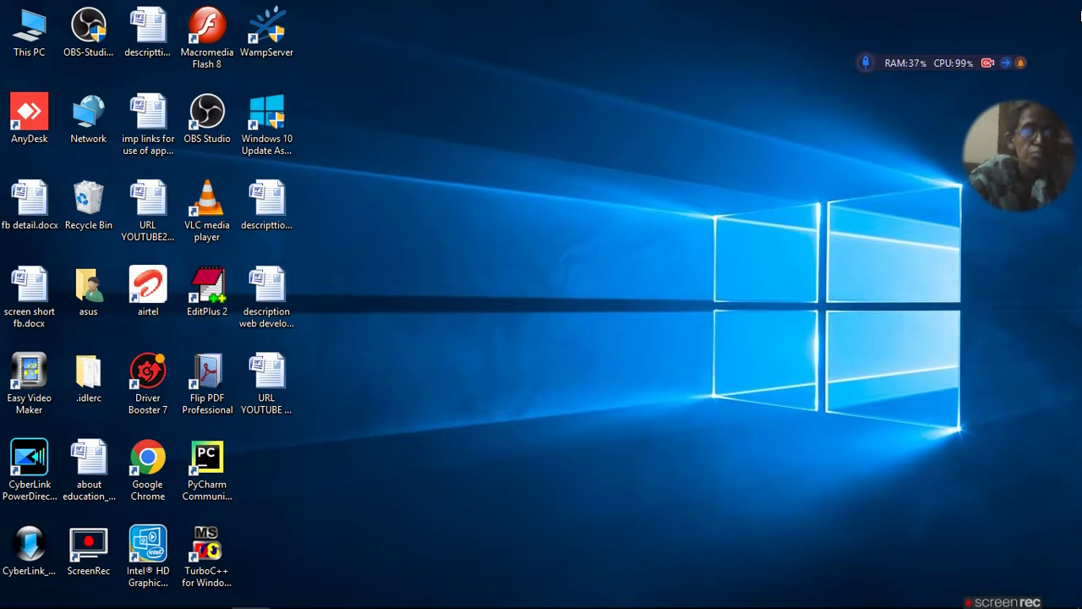
Open the user's local Temp folder by running the command %temp%.
key("super+r")
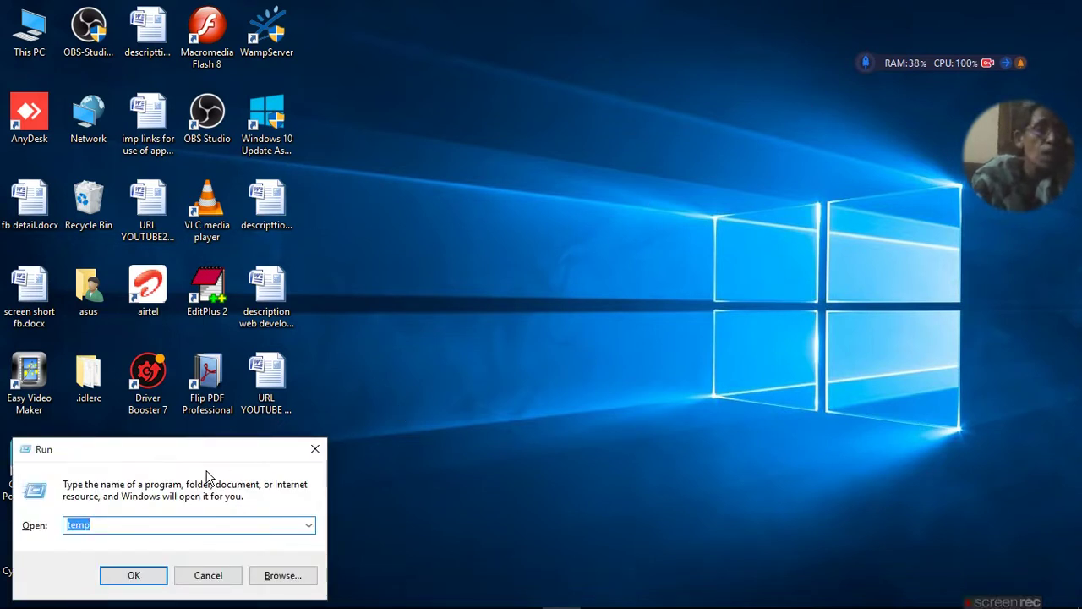
left_click(67, 525)
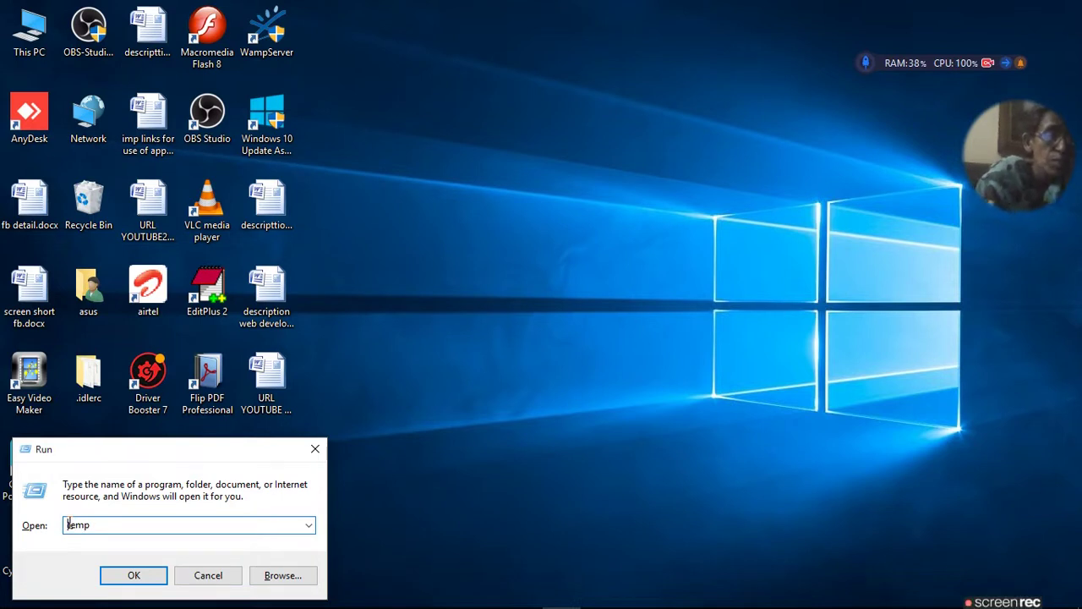
type("%temp")
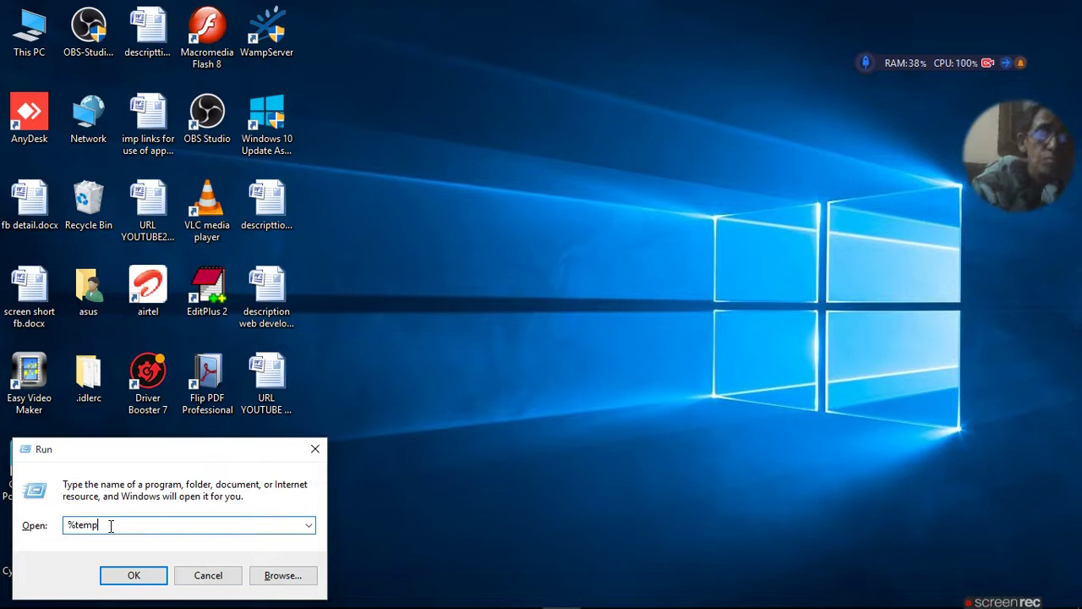
type("^")
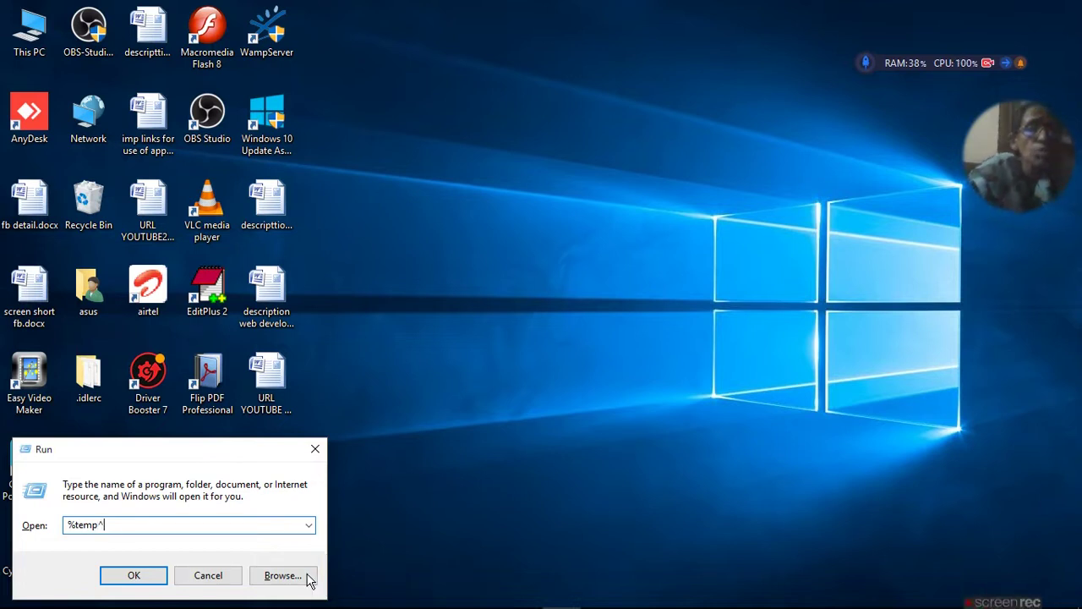
left_click(146, 582)
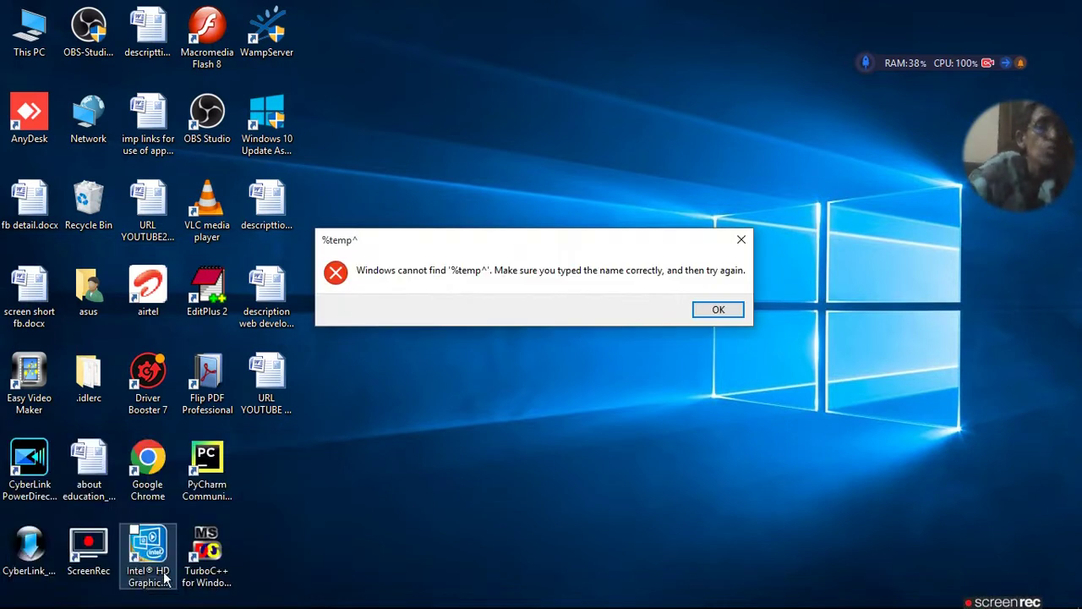
left_click(719, 309)
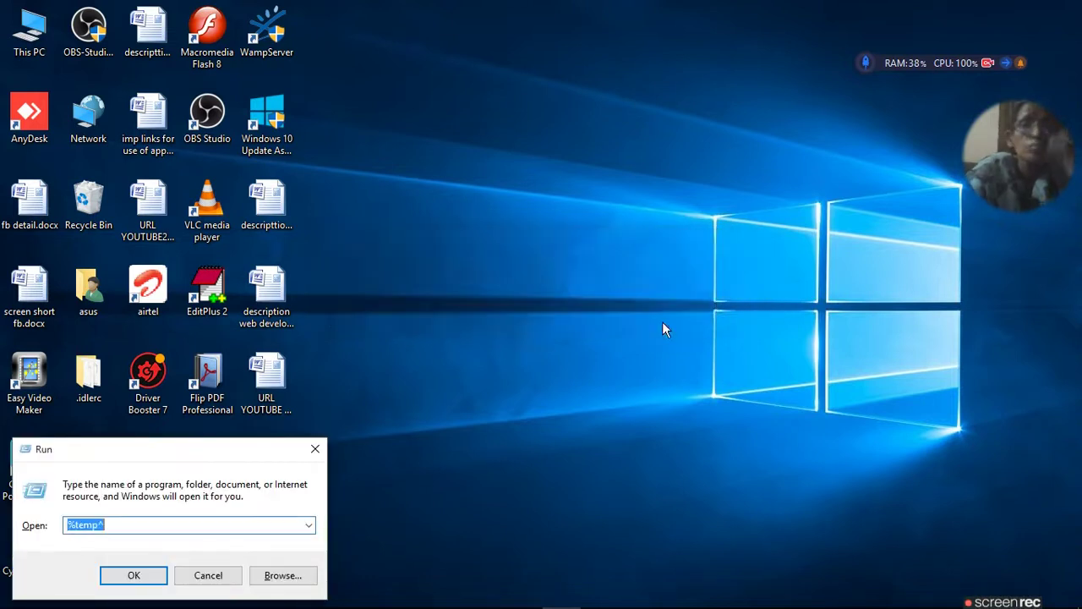
left_click(125, 524)
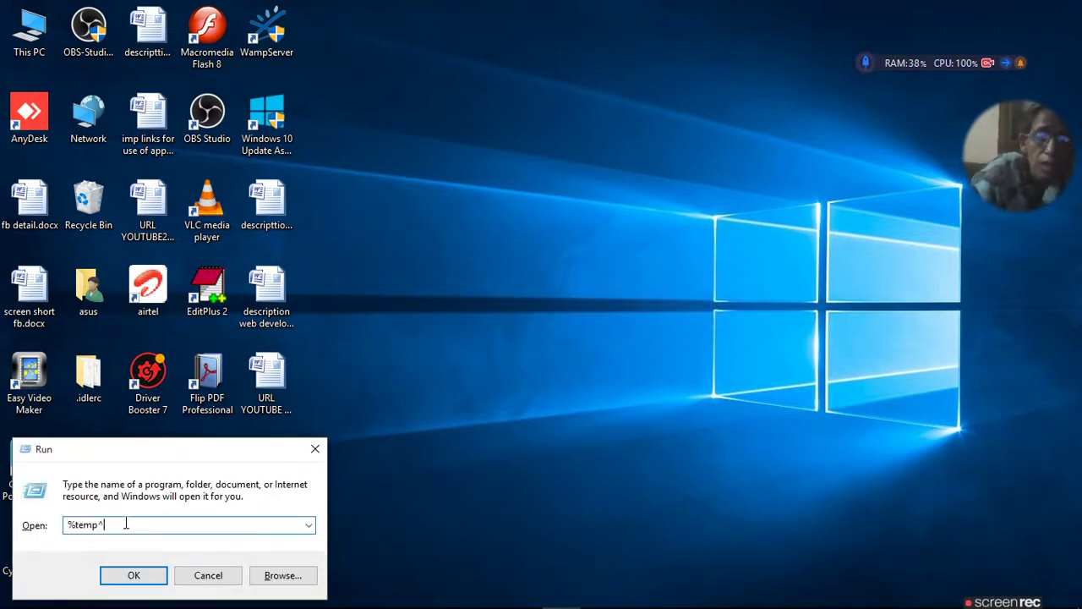
type("%")
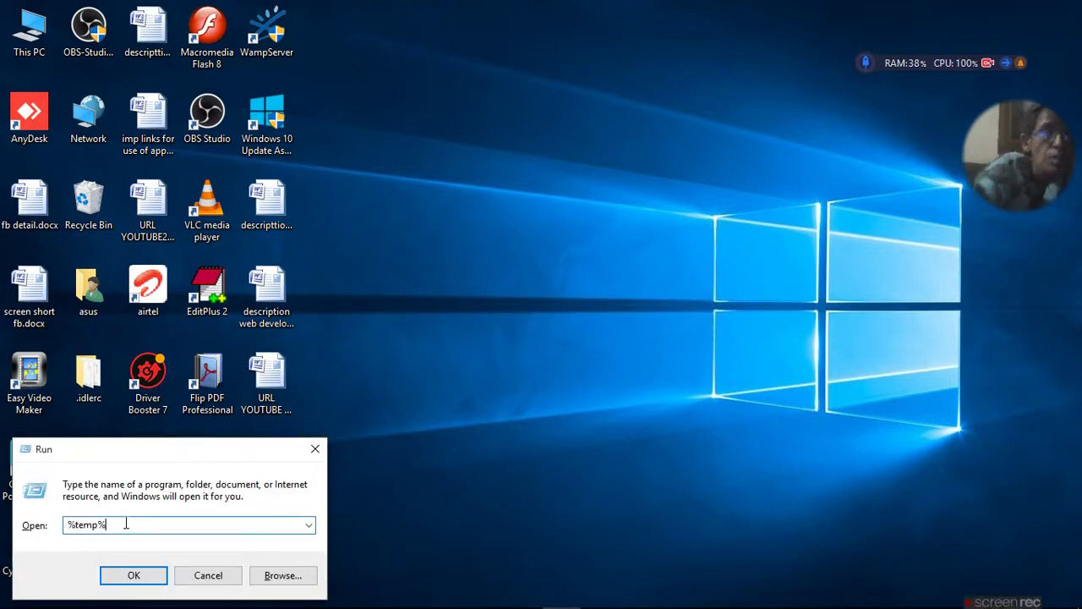
left_click(137, 576)
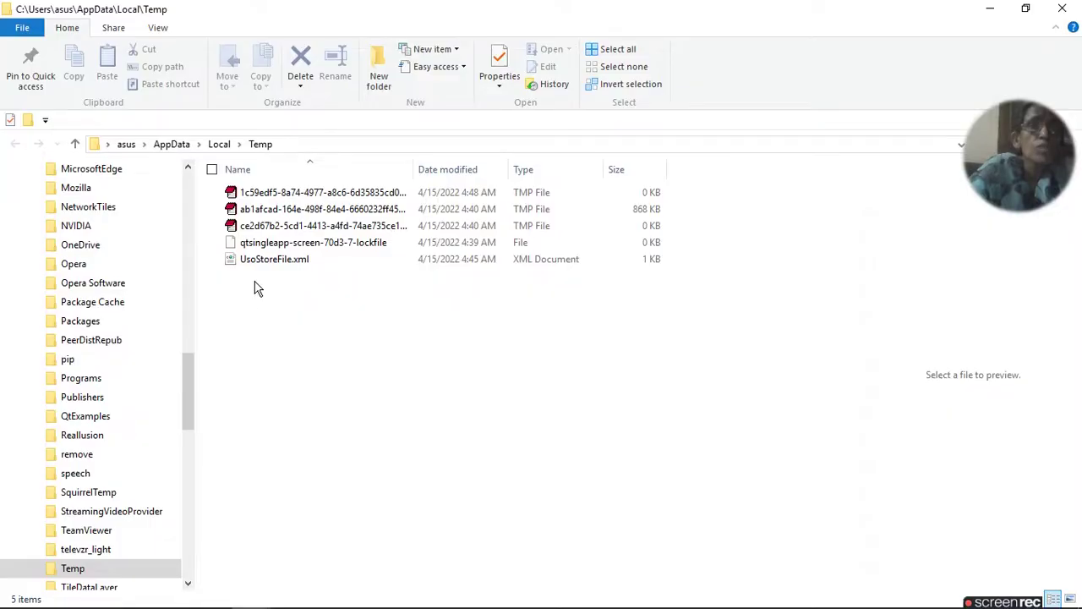
Delete all files in the user's local Temp folder, skipping every file in use, and close the folder.
key("ctrl+a")
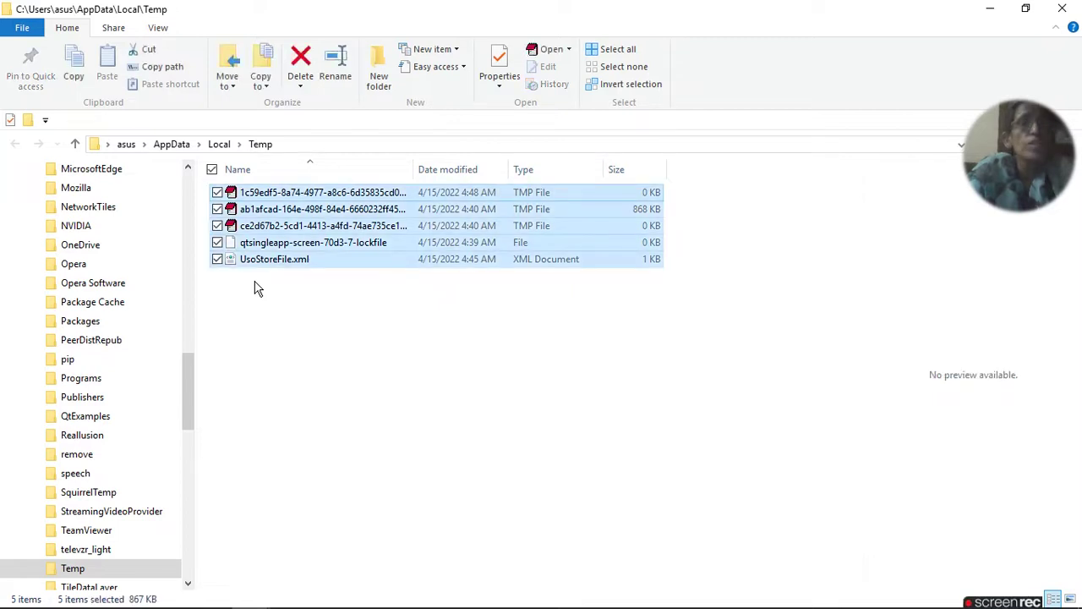
left_click(301, 74)
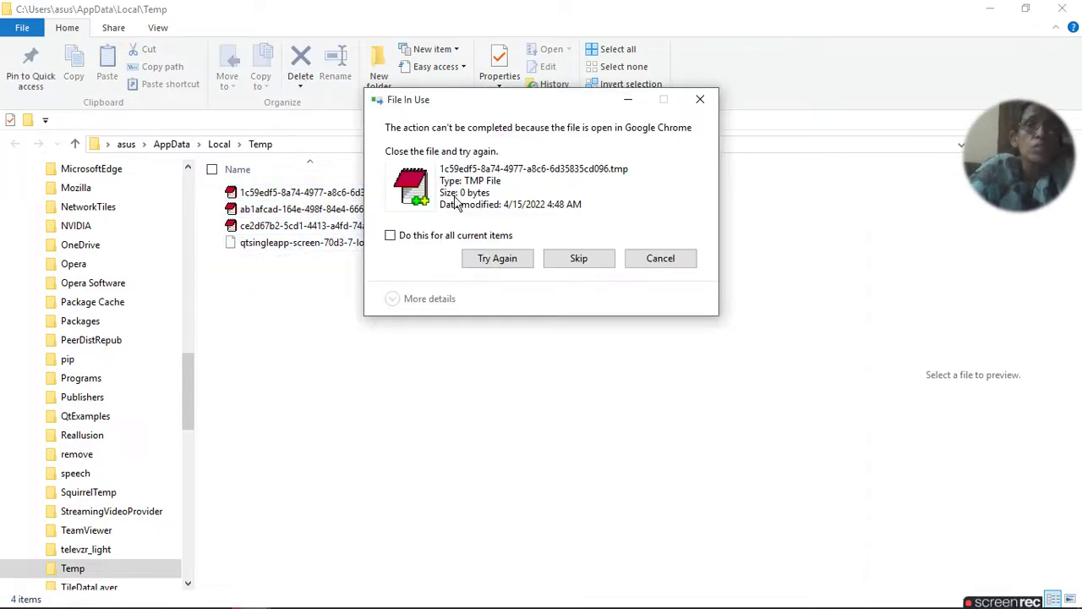
left_click(391, 236)
left_click(579, 258)
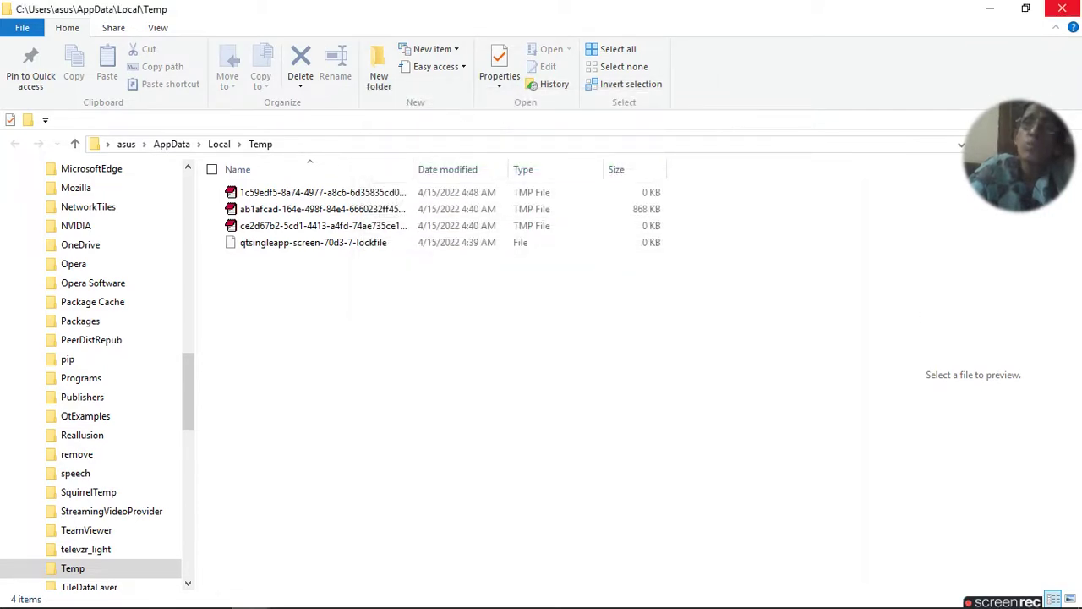
left_click(1062, 8)
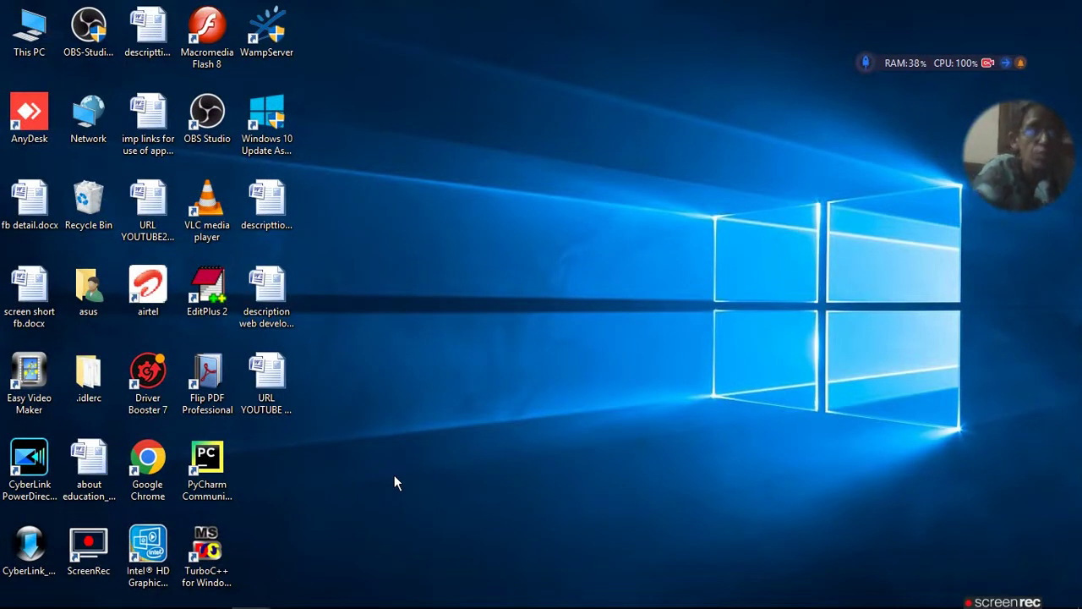
Open the Windows Prefetch folder by running the command prefetch.
key("super+r")
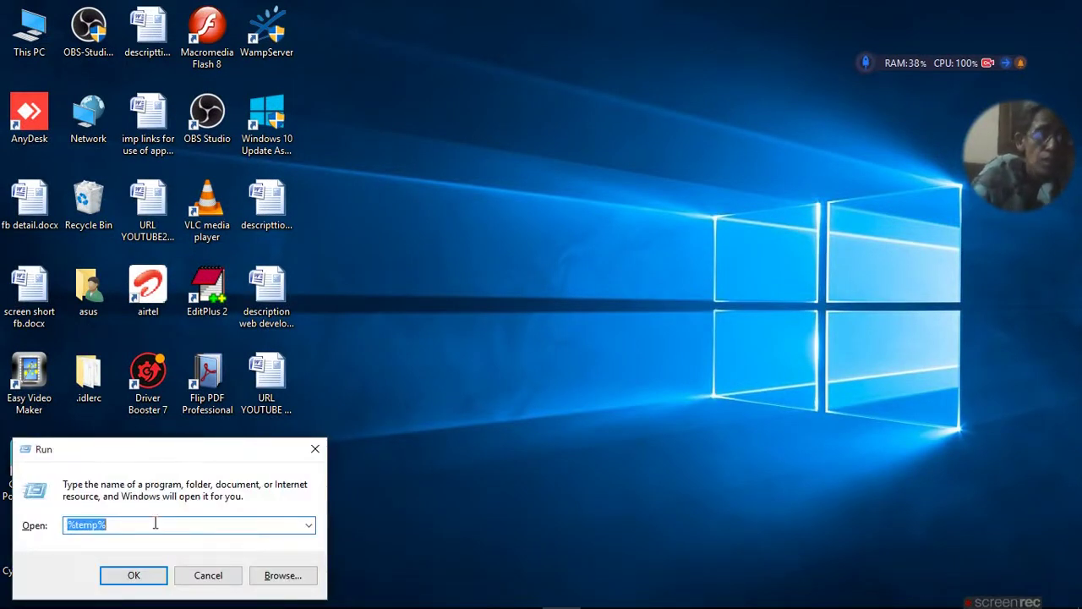
type("prefetch")
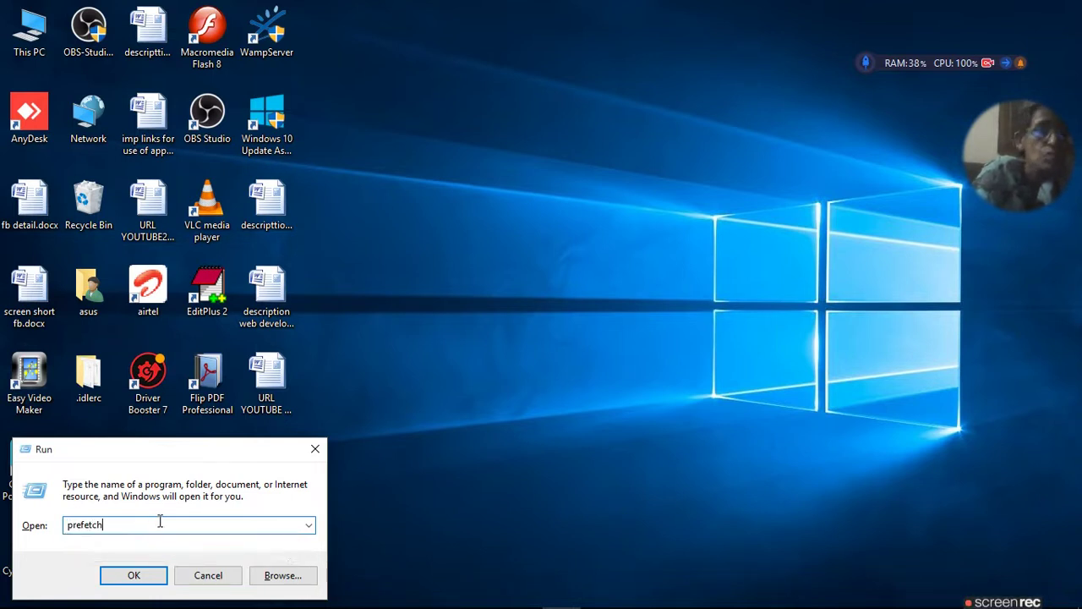
key("Return")
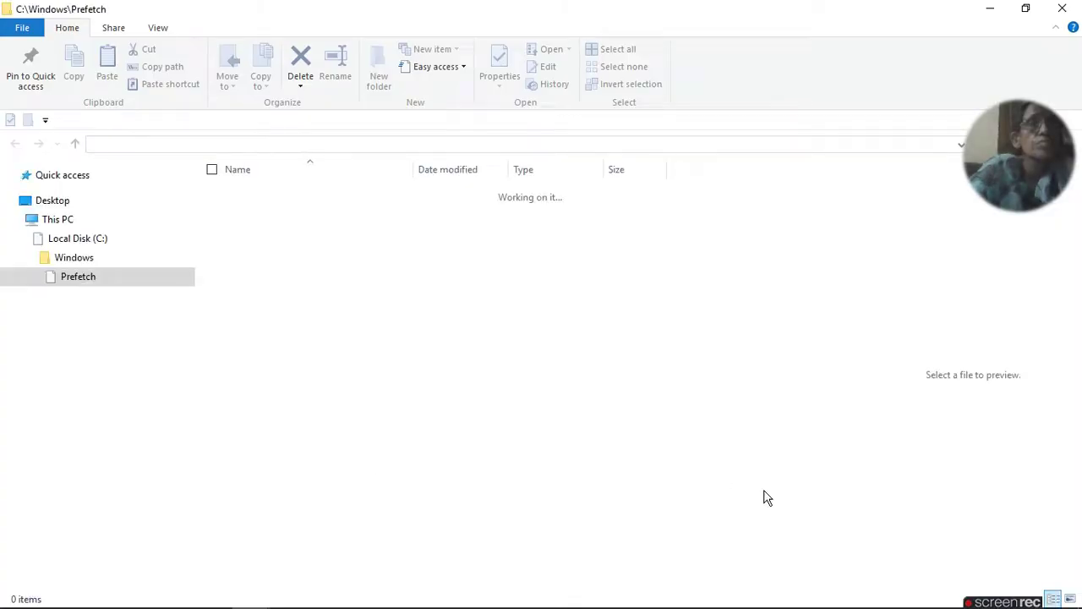
Delete all files in C:\Windows\Prefetch, skipping every file in use, and close the folder.
left_click(309, 396)
key("ctrl+a")
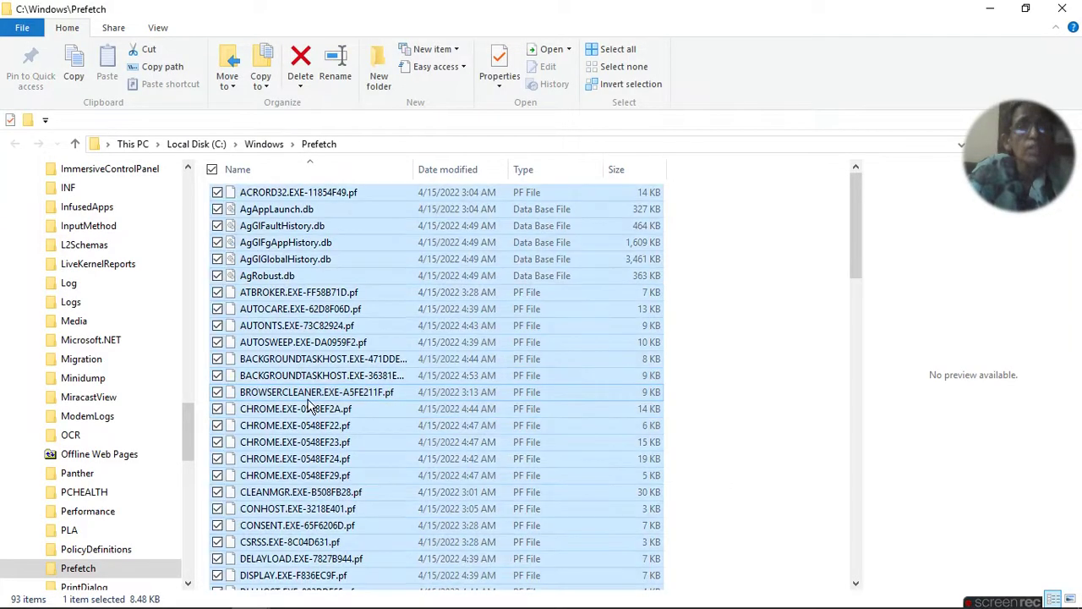
left_click(302, 63)
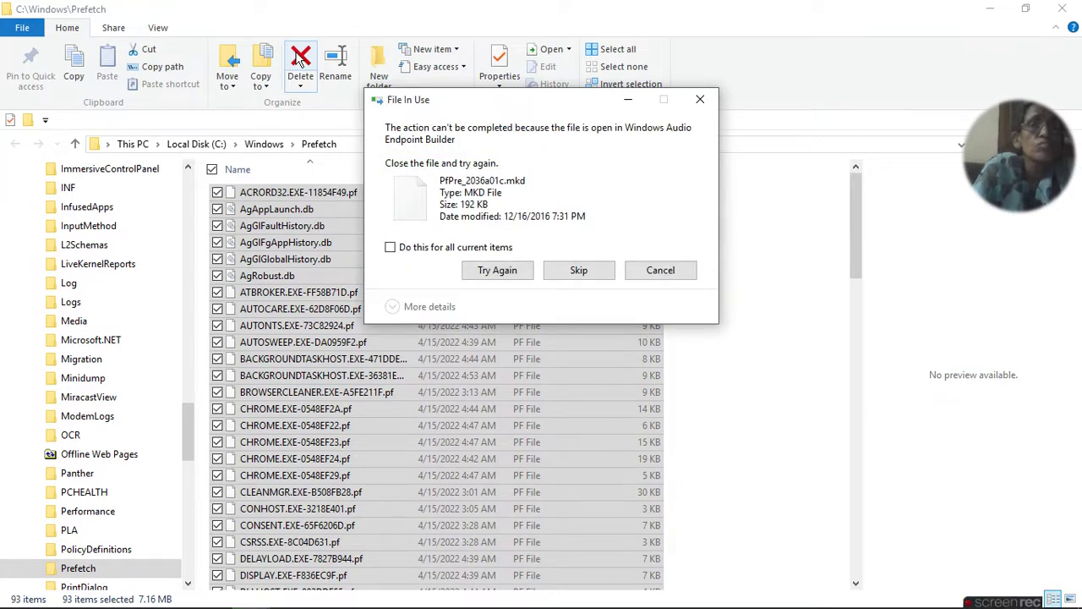
left_click(388, 247)
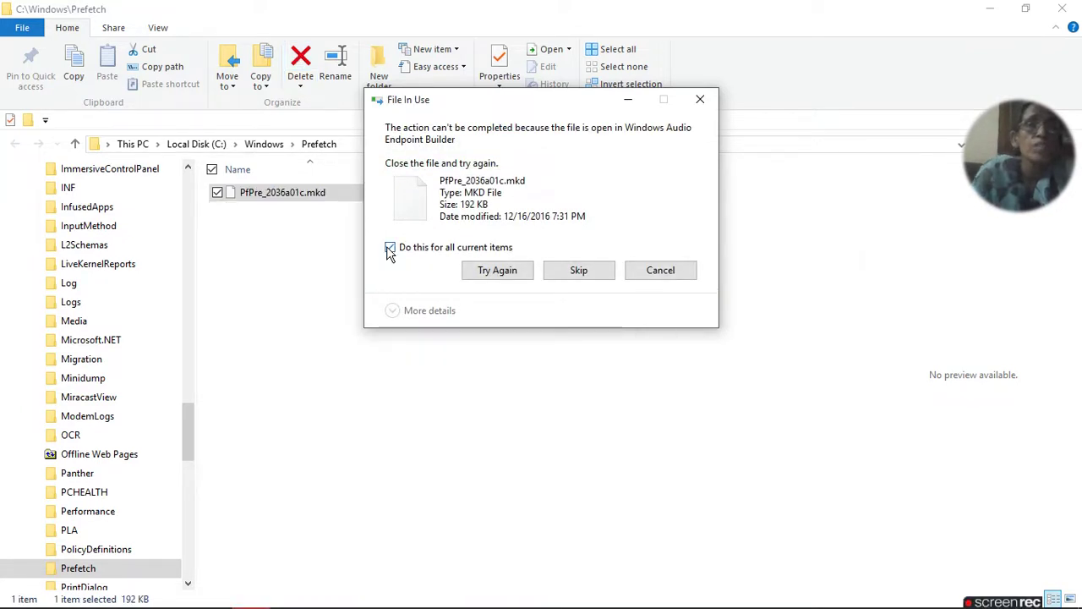
left_click(579, 270)
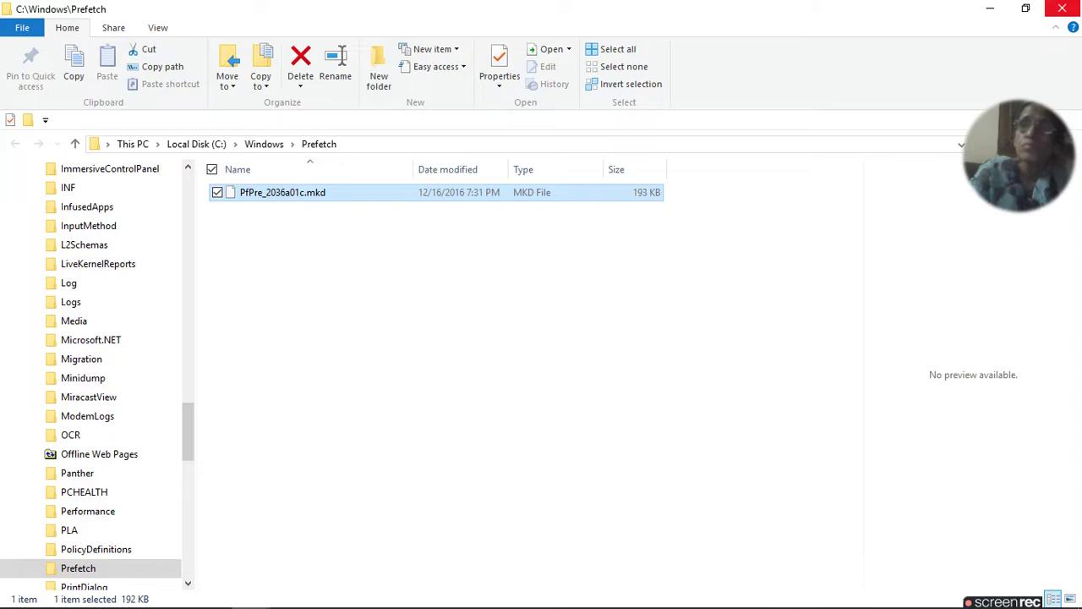
left_click(1062, 9)
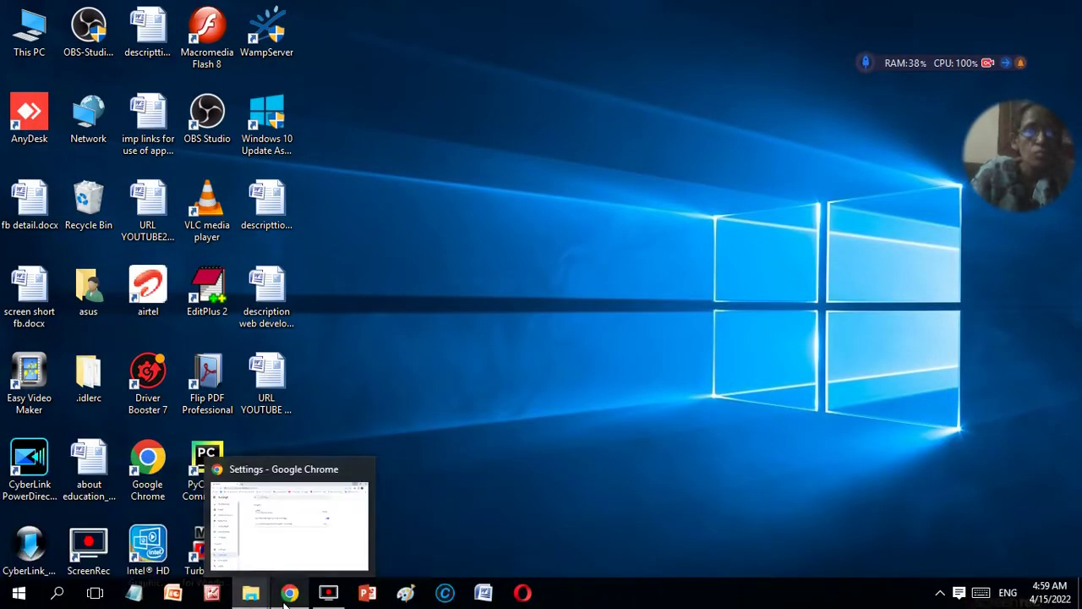
Switch to Google Chrome, examine the download location under the advanced Downloads settings, and close the browser.
left_click(290, 596)
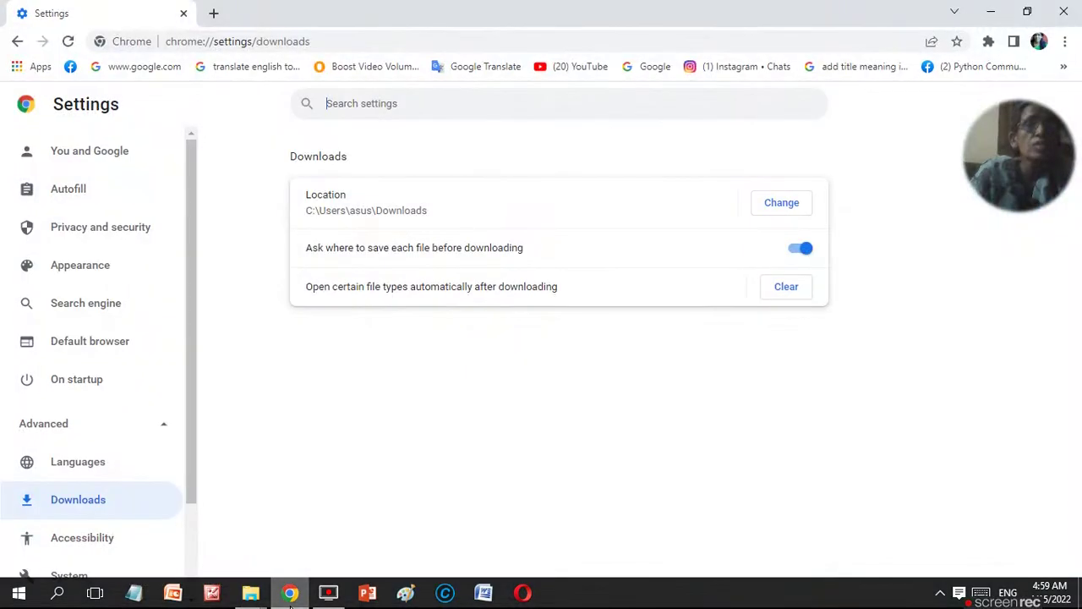
left_click(1065, 42)
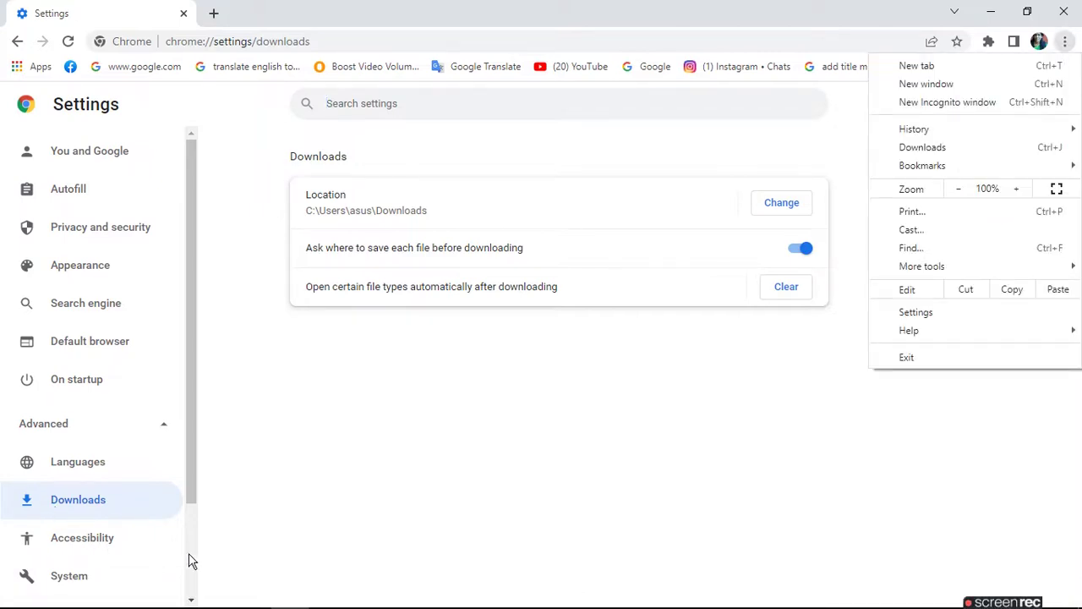
left_click(90, 425)
left_click(90, 425)
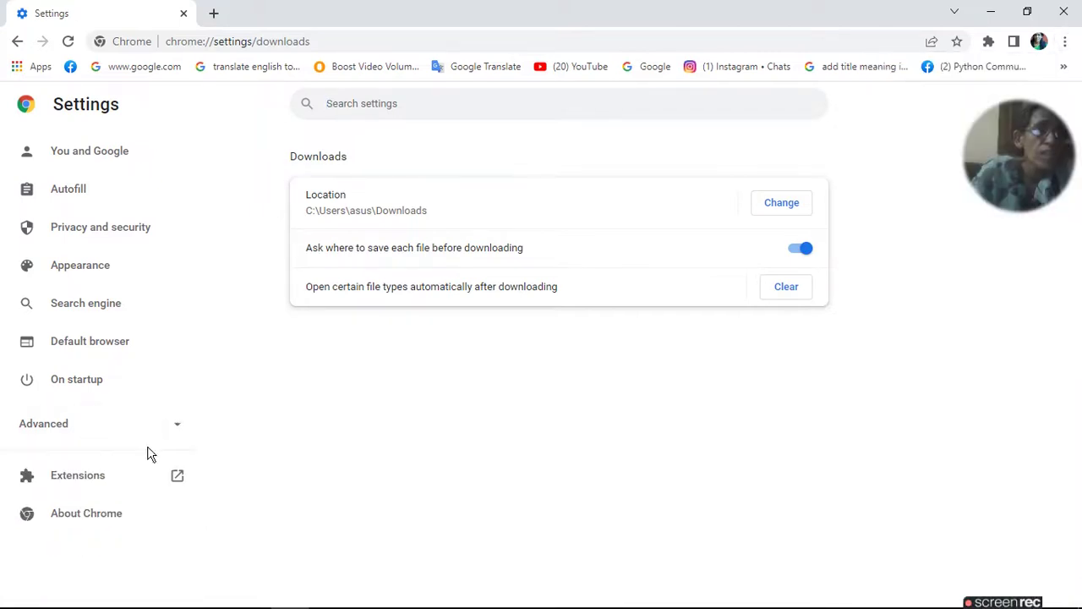
left_click(117, 427)
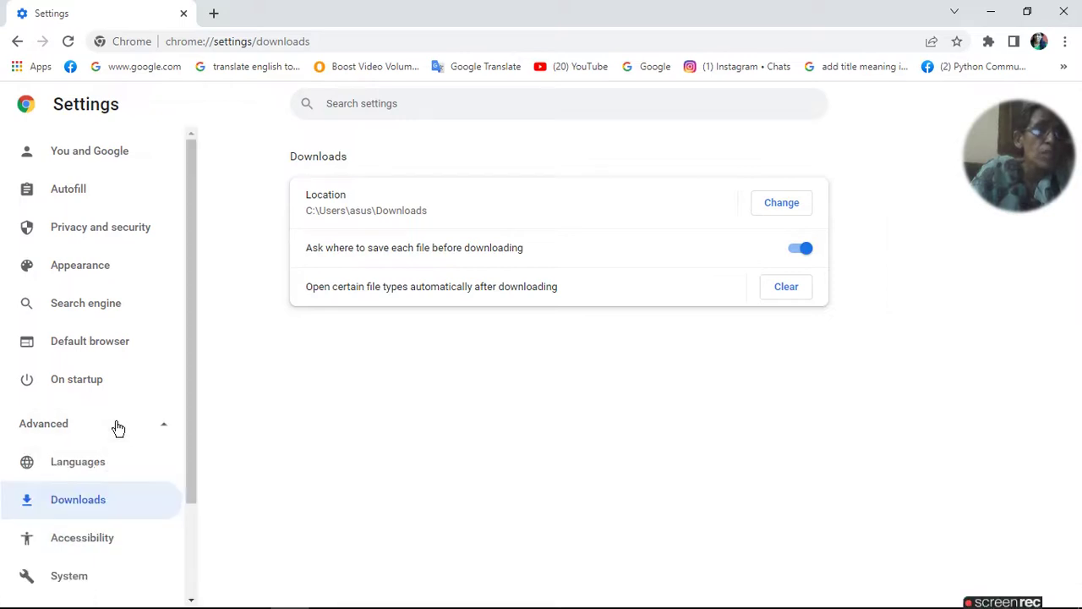
left_click(100, 506)
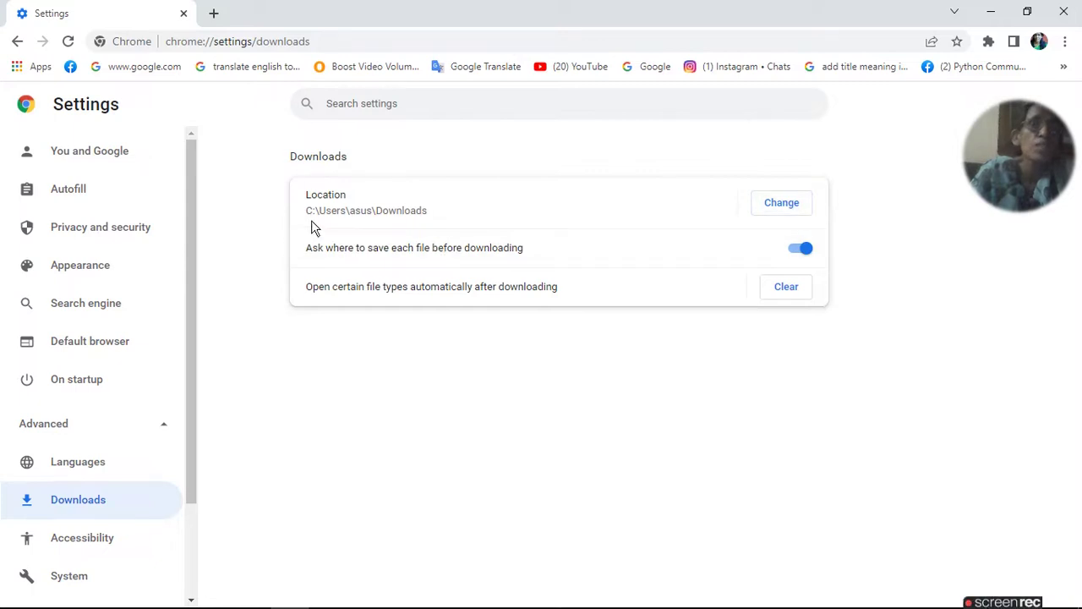
left_click(1064, 14)
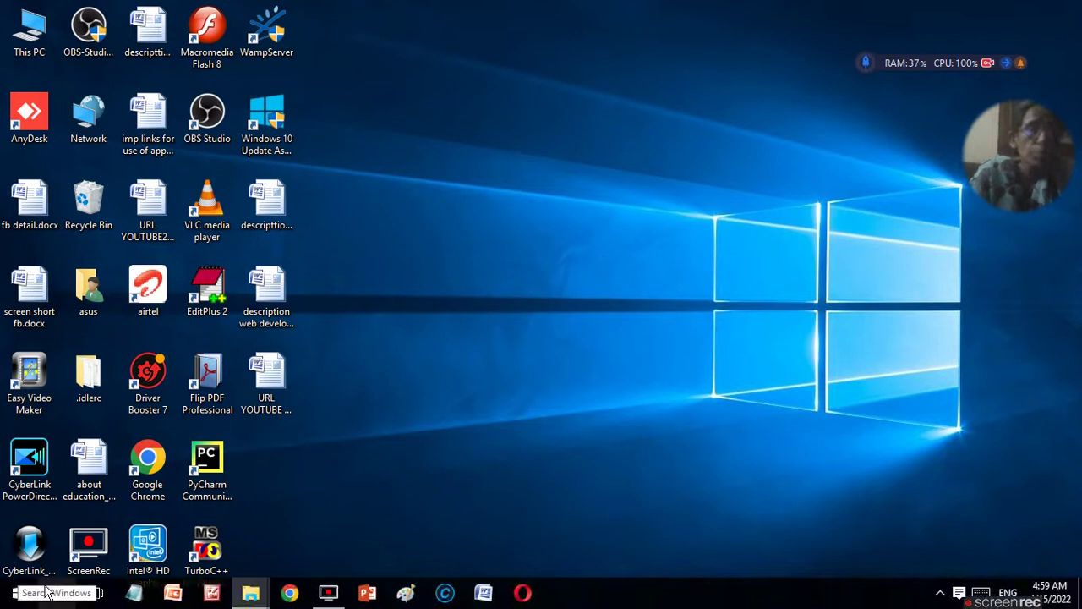
Start Disk Cleanup by running the command cleanmgr.
key("super+r")
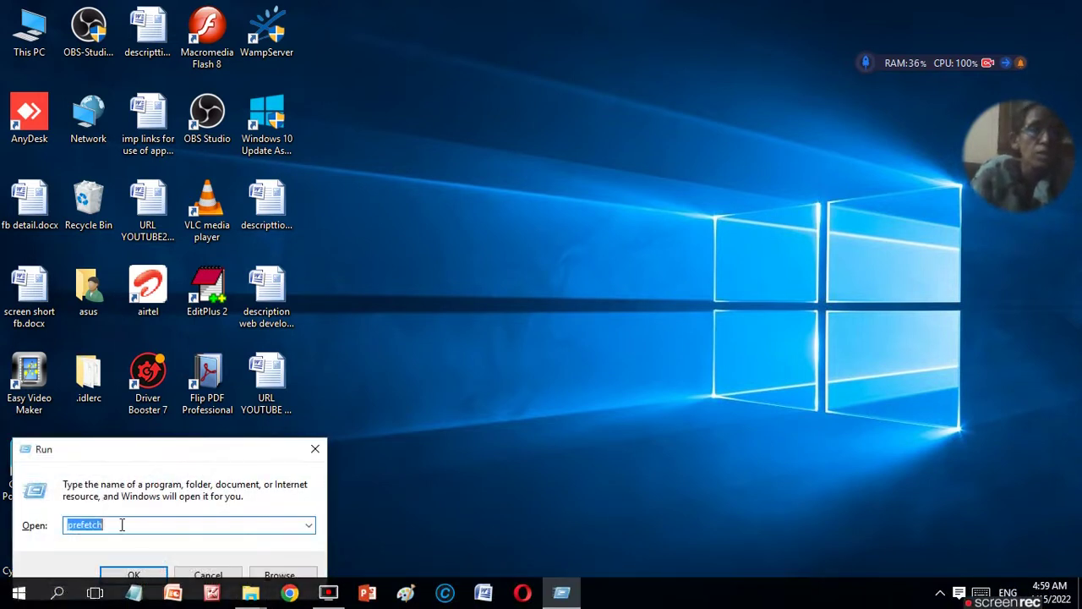
type("prefetch")
key("BackSpace")
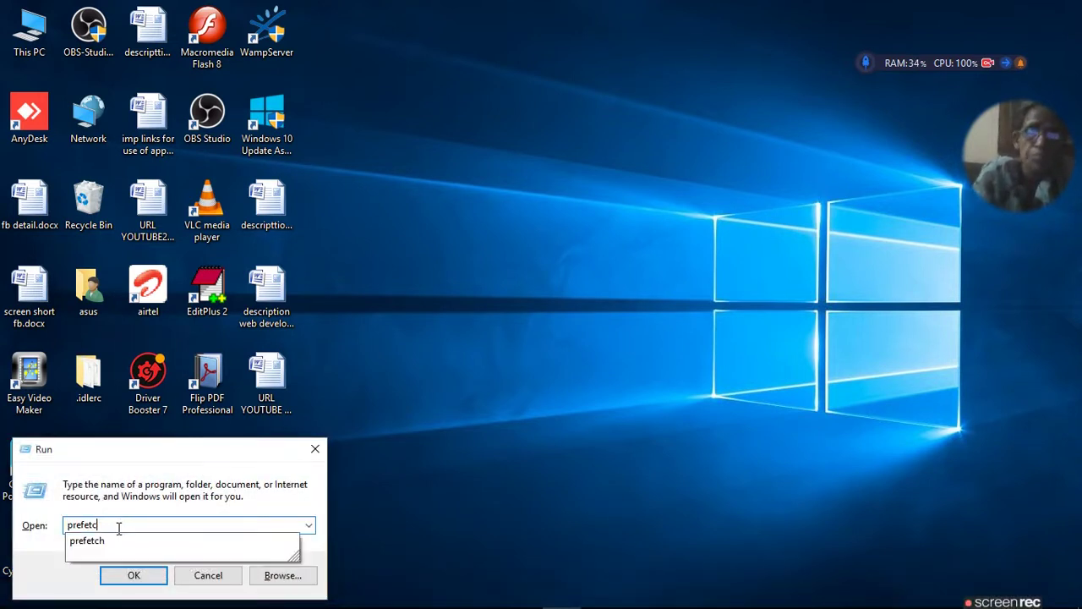
key("BackSpace")
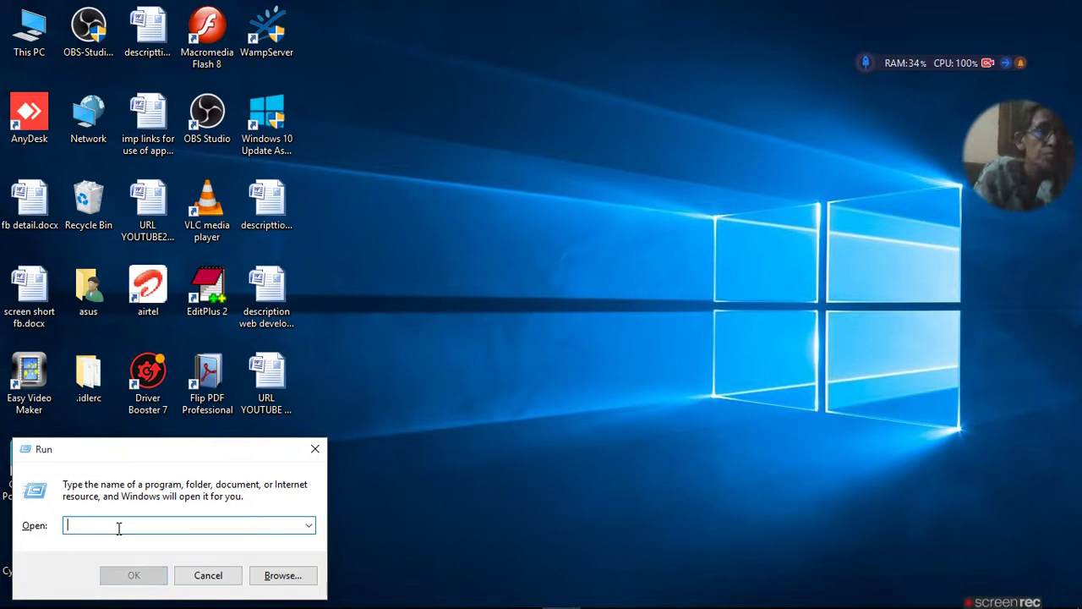
type("leanmgr")
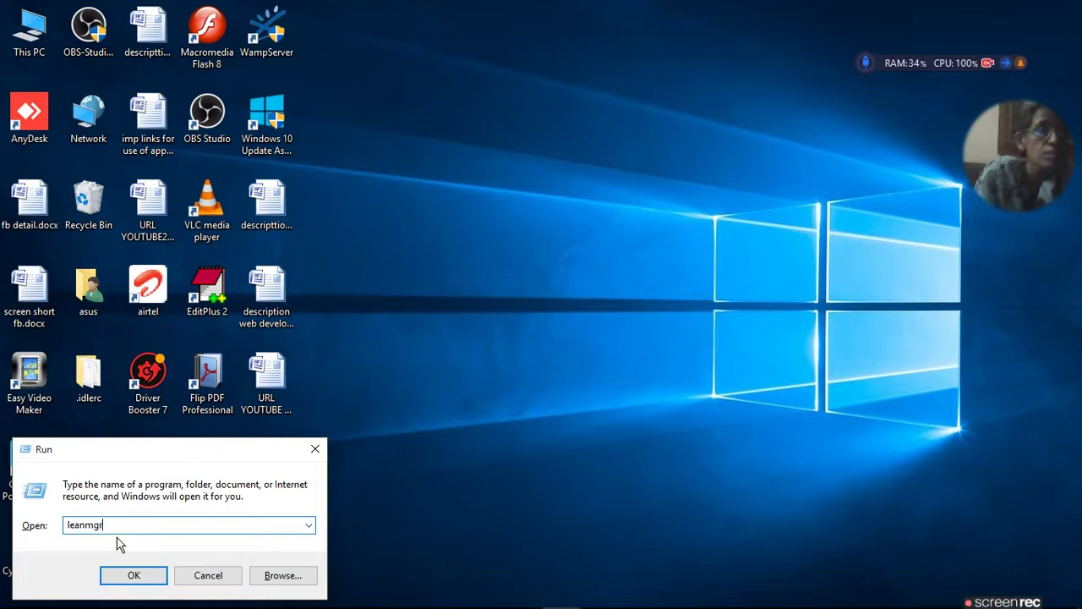
key("Return")
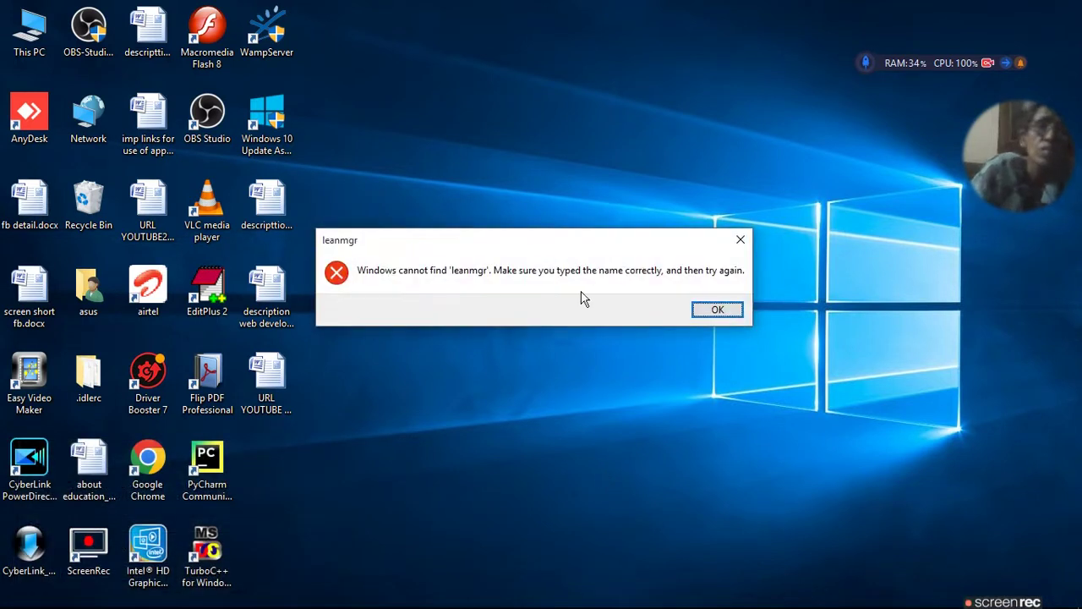
left_click(729, 309)
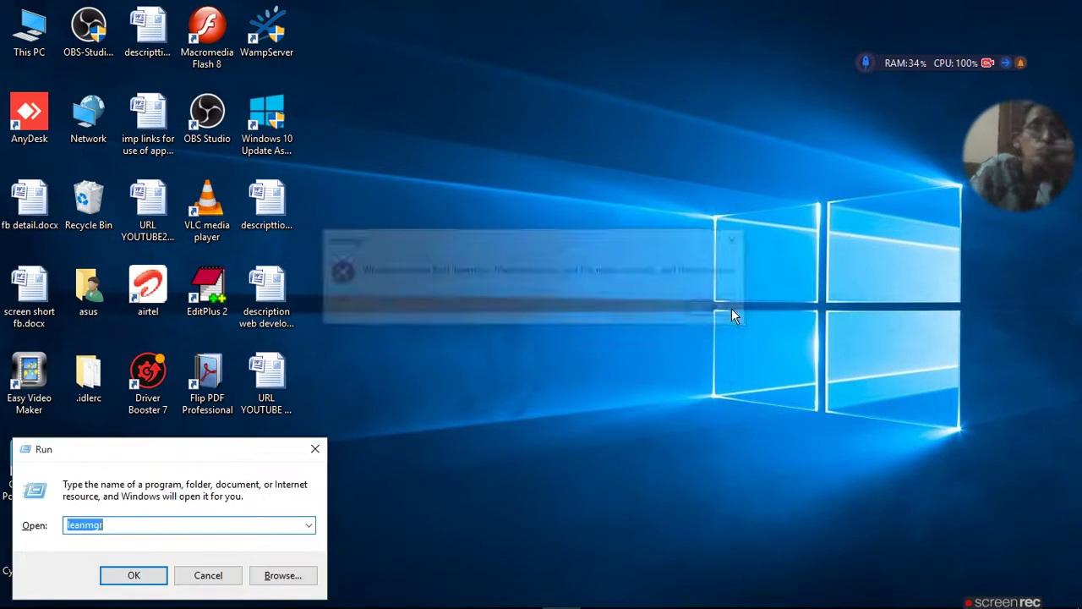
left_click(67, 525)
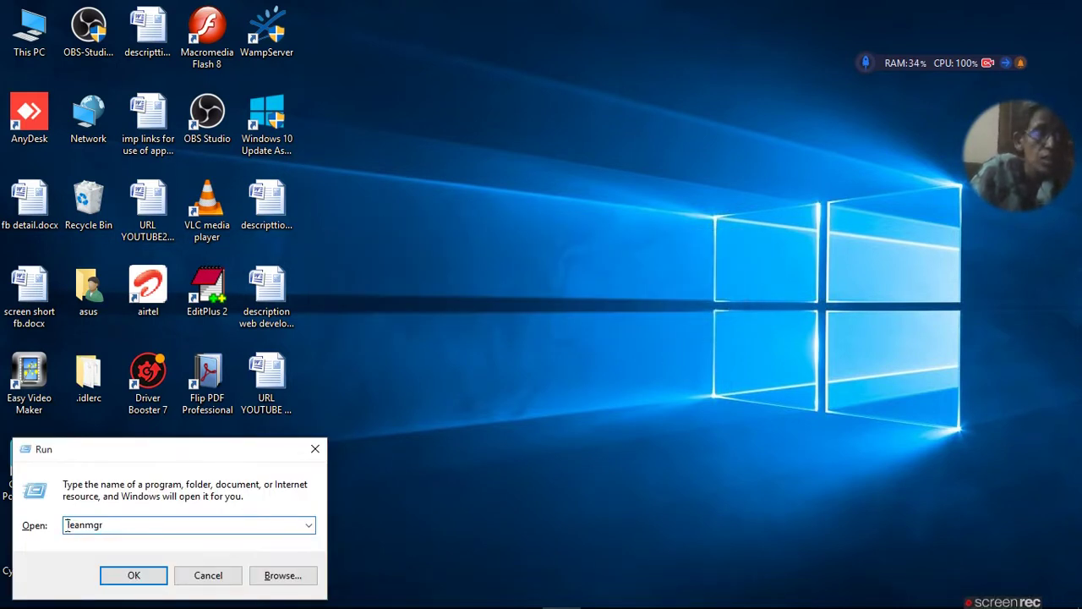
type("c")
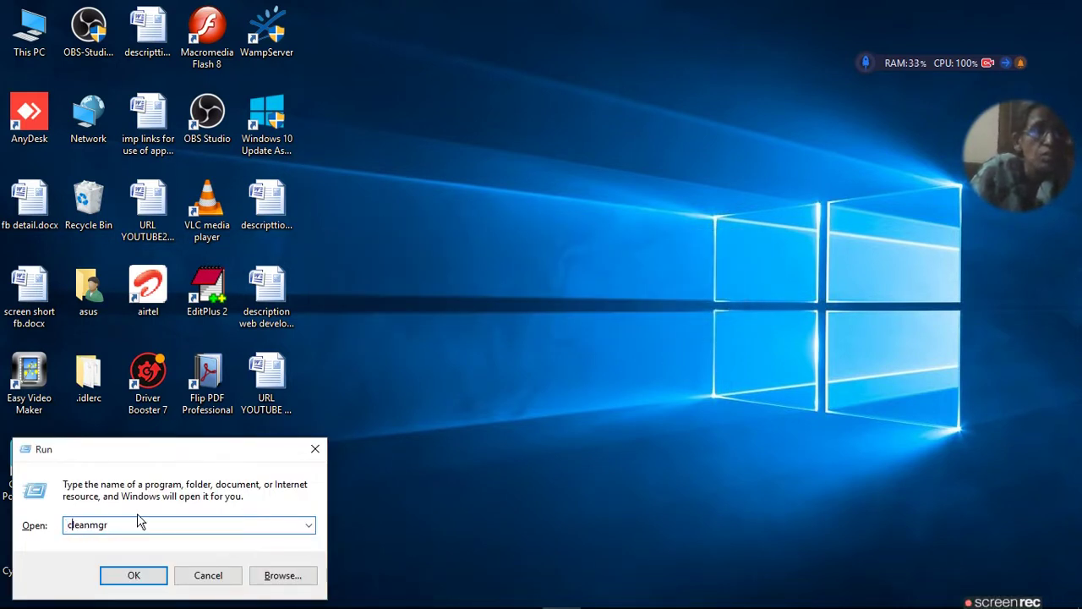
left_click(134, 574)
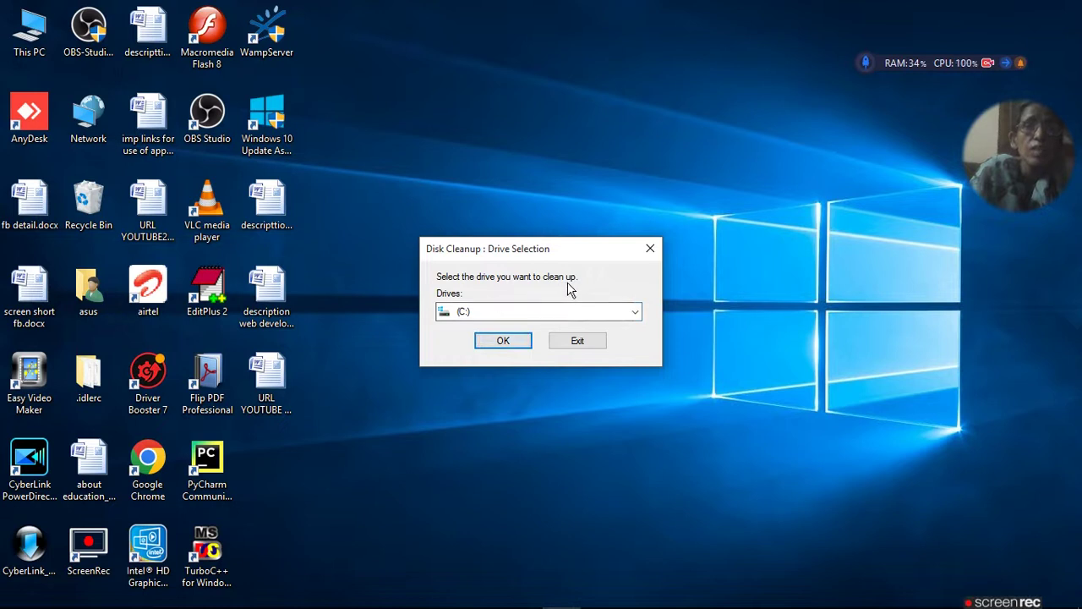
Scan drive C: for unnecessary files and permanently delete the preselected Downloaded Program Files, Temporary Internet Files and Thumbnails.
left_click(502, 340)
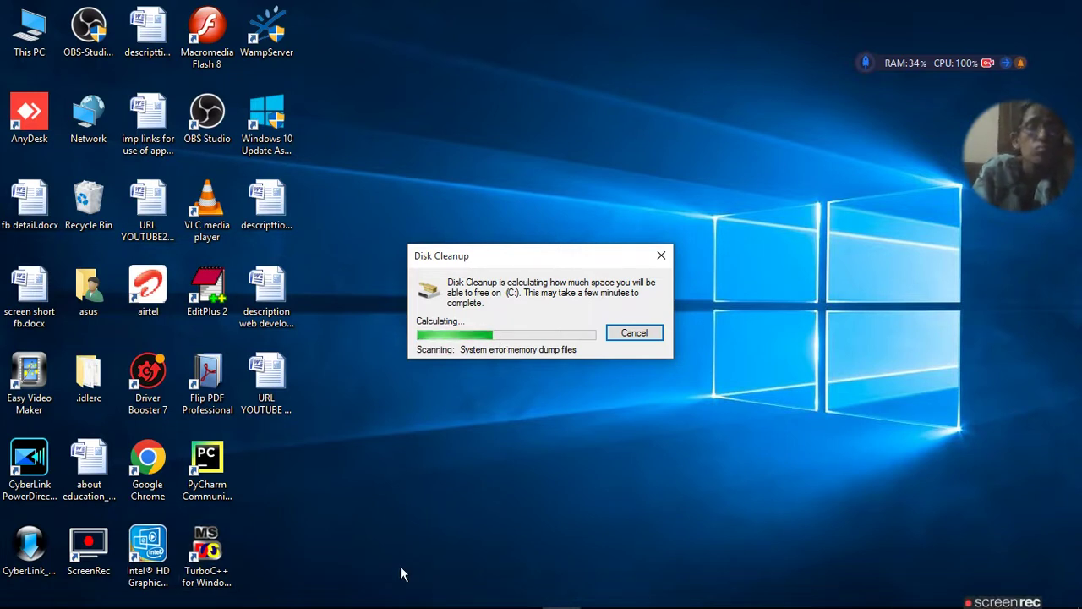
mouse_move(393, 605)
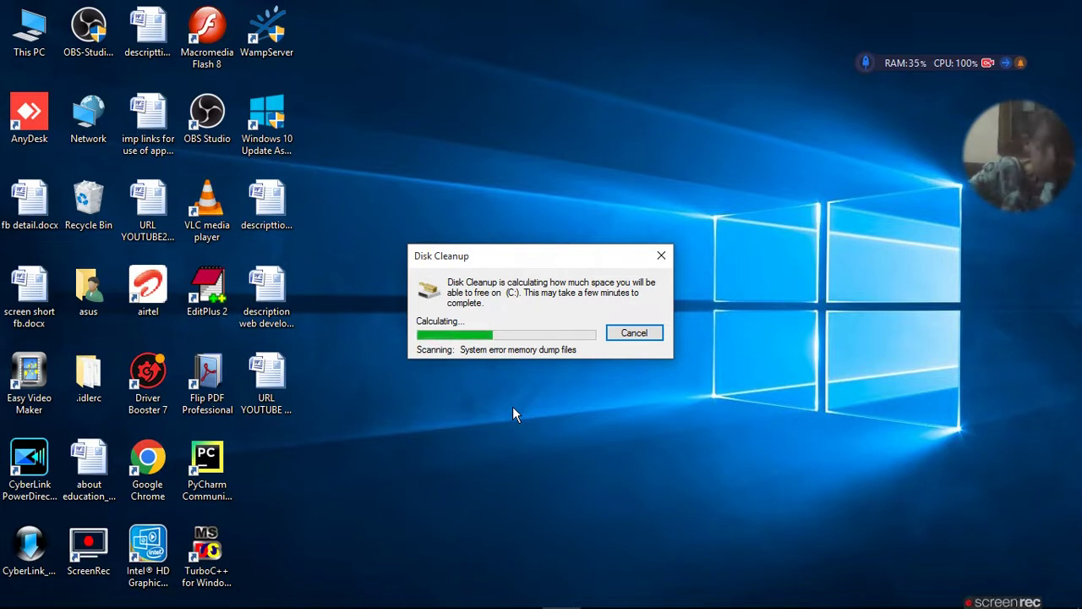
left_click(567, 451)
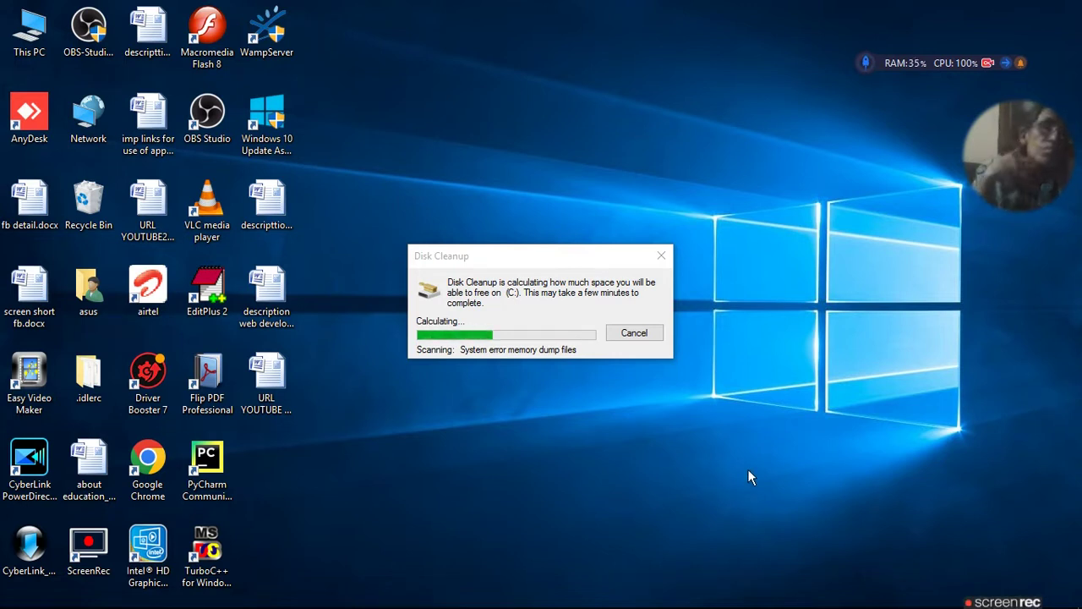
mouse_move(148, 607)
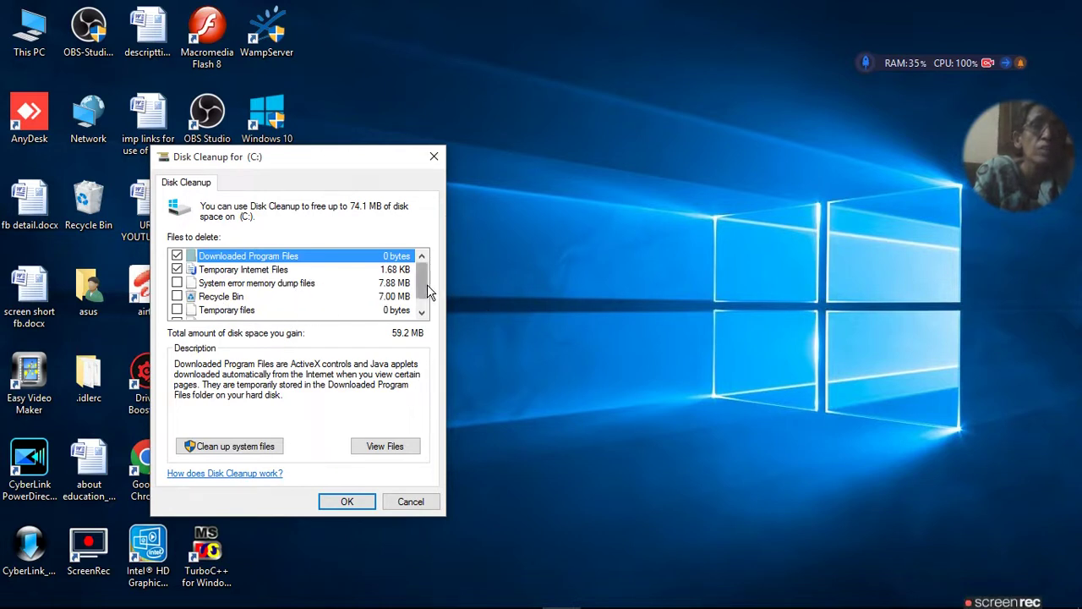
scroll(427, 287, "down", 1)
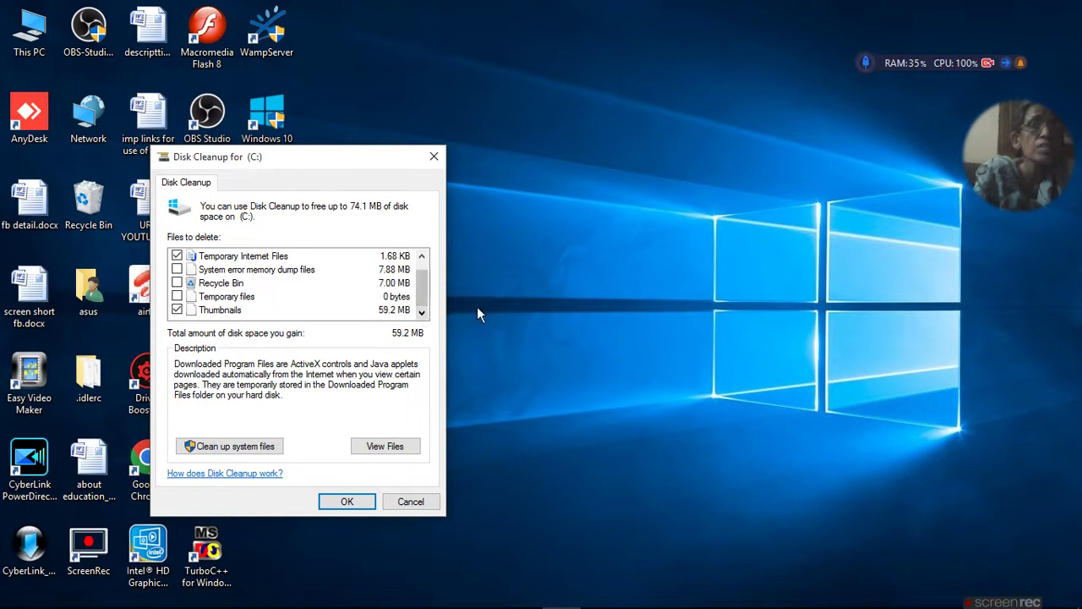
left_click(348, 502)
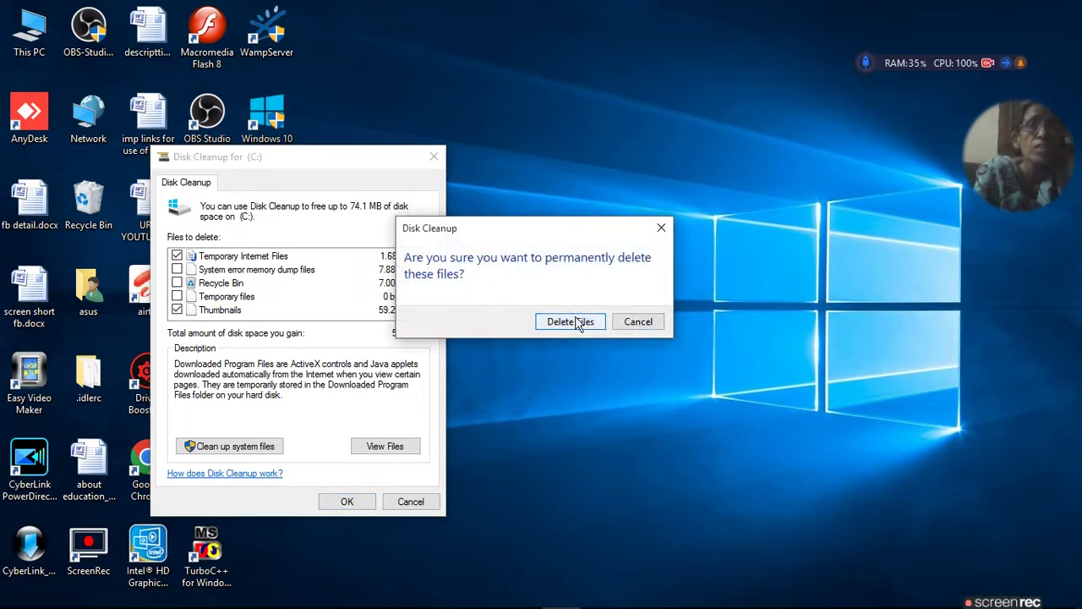
left_click(578, 324)
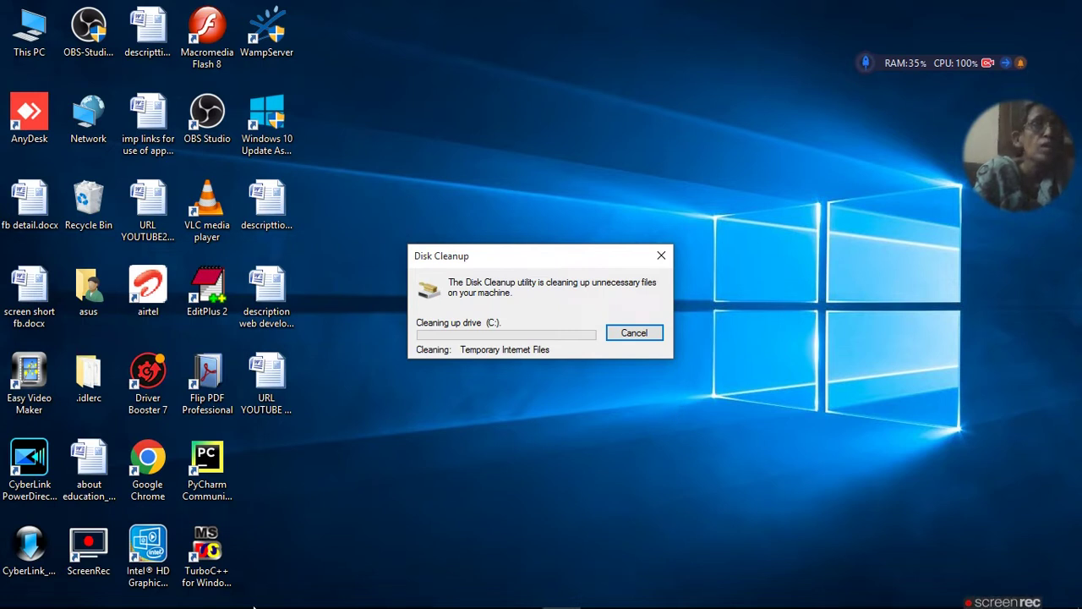
Empty the Recycle Bin from the desktop, permanently deleting all of its items.
right_click(99, 209)
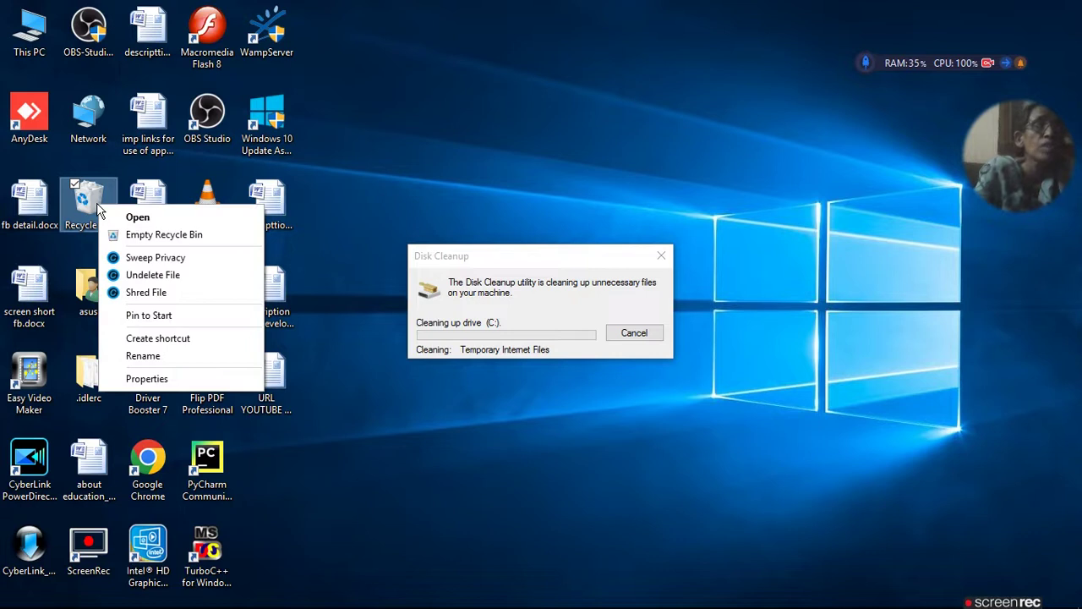
left_click(152, 234)
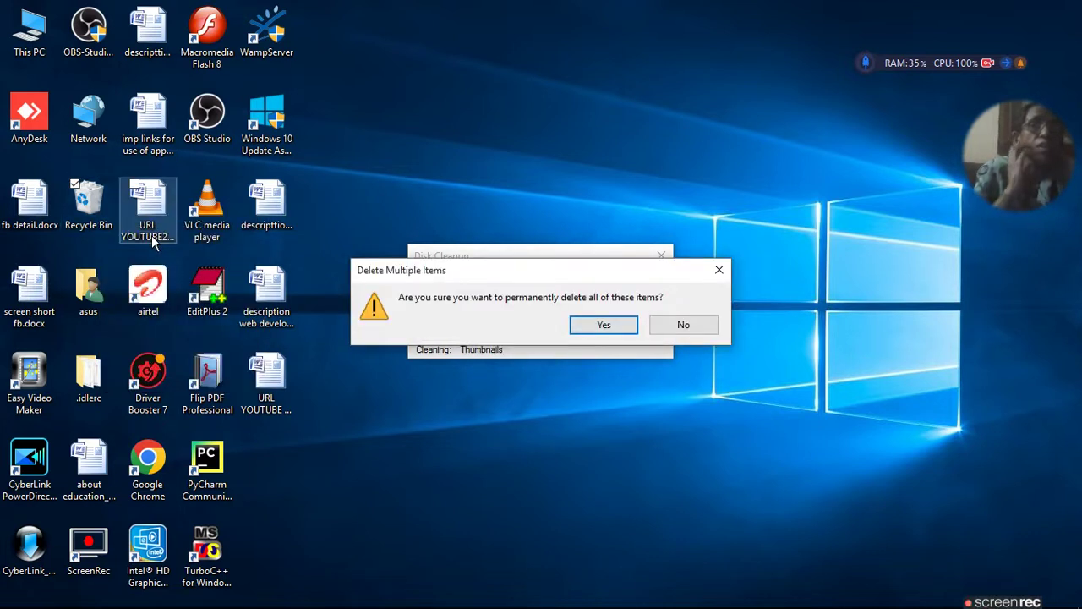
left_click(604, 326)
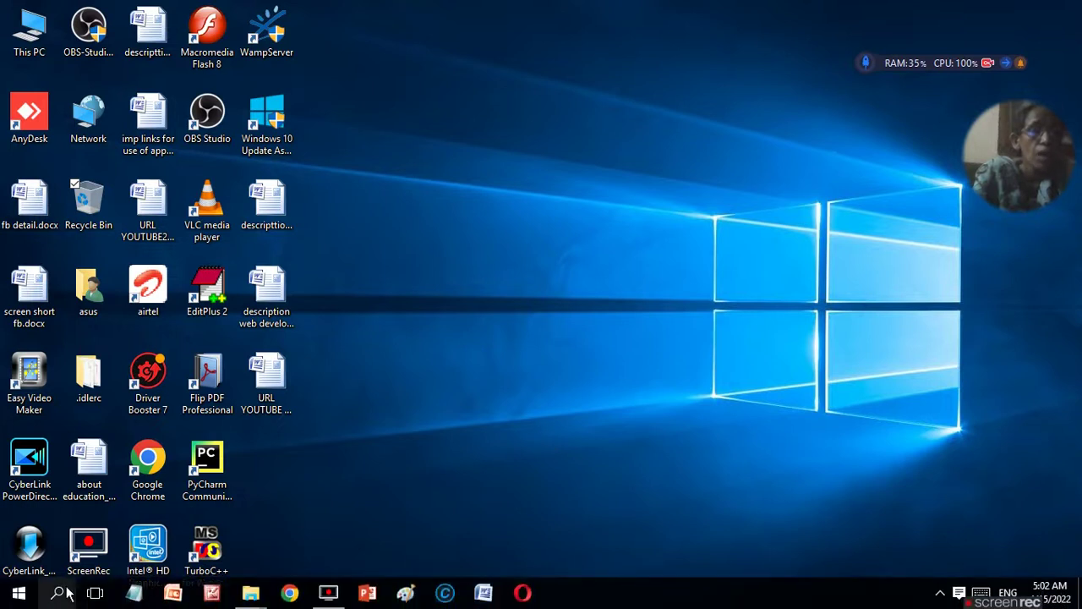
Search Windows for "storage", then open the full search page for "storae".
left_click(57, 595)
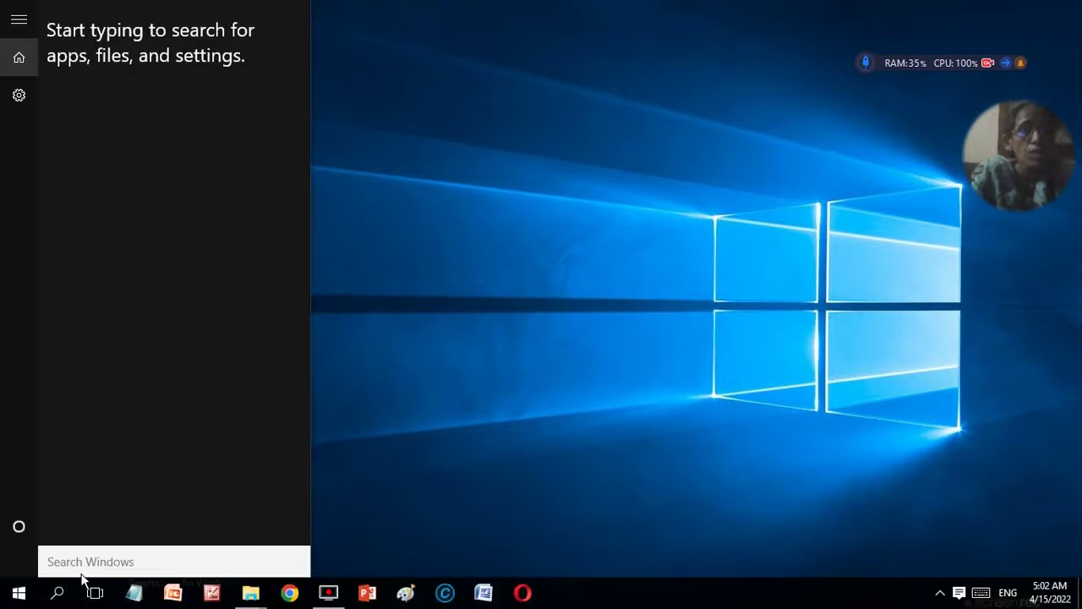
type("st")
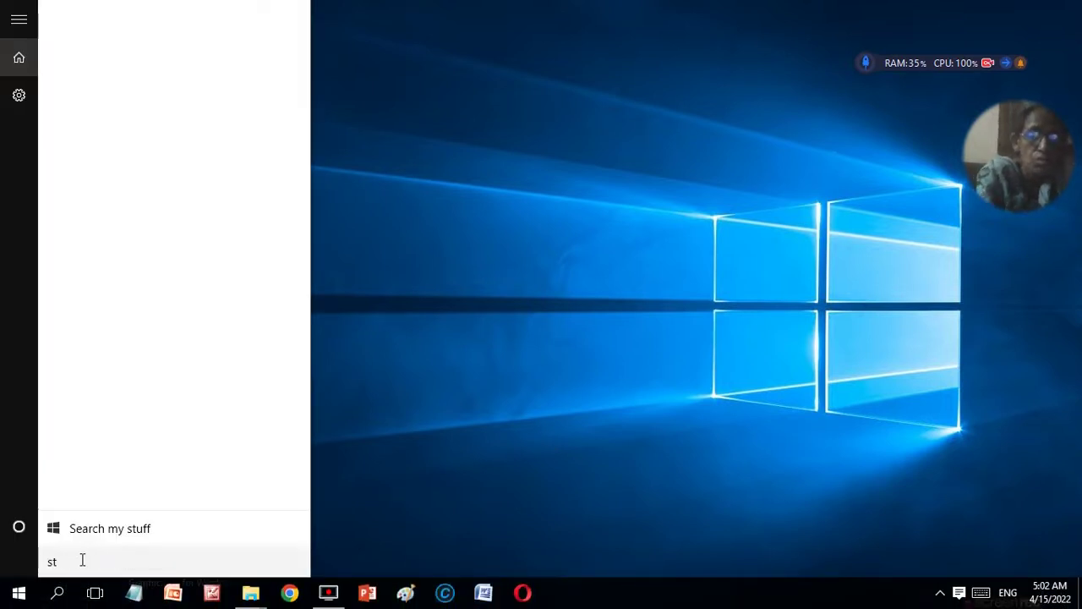
type("orage")
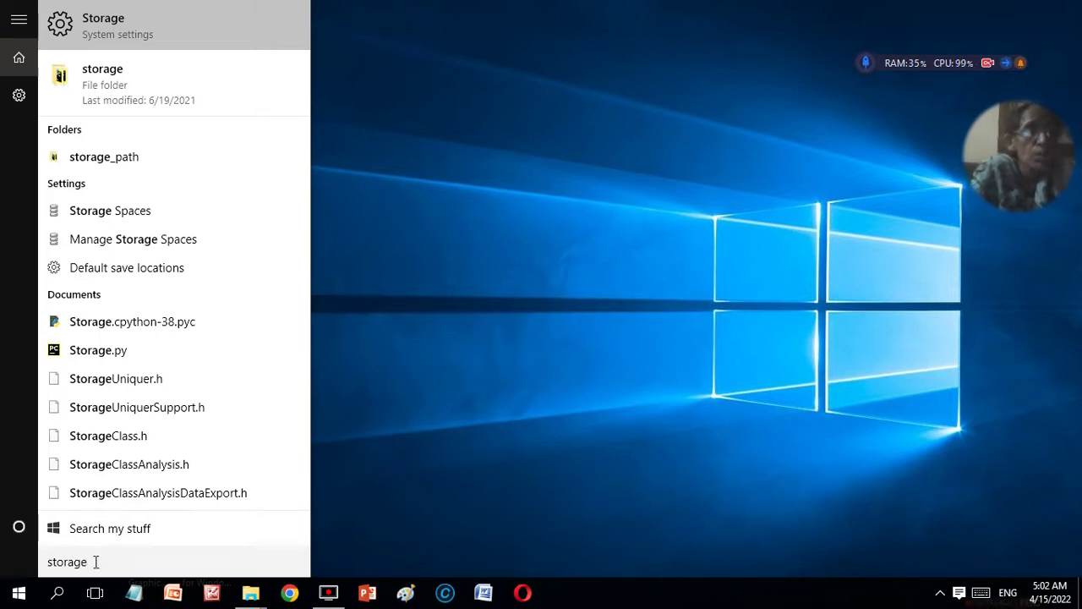
type("sti")
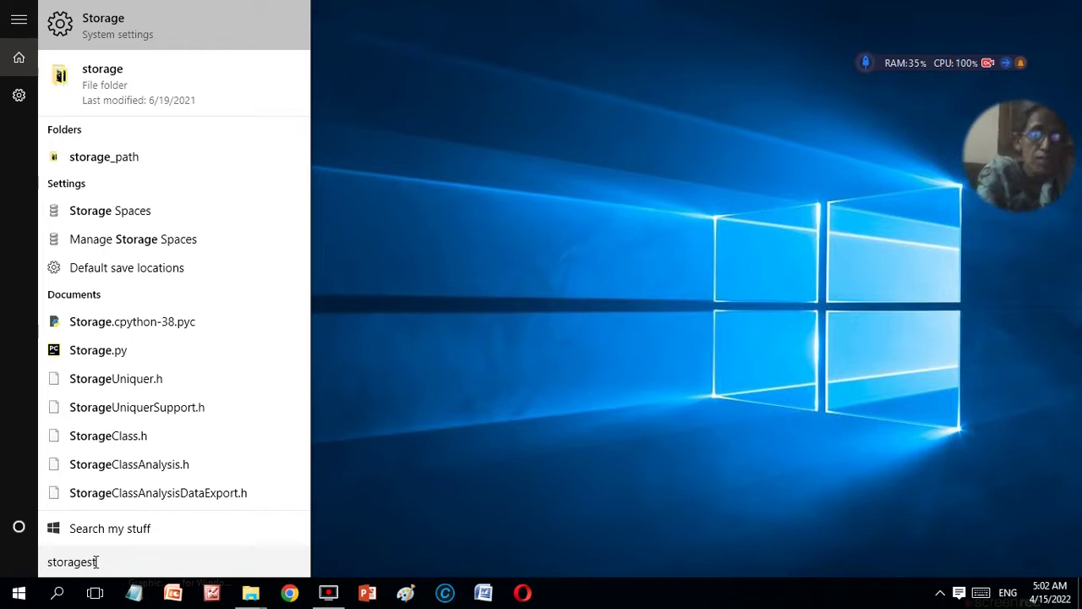
key("BackSpace")
key("BackSpace")
key("BackSpace")
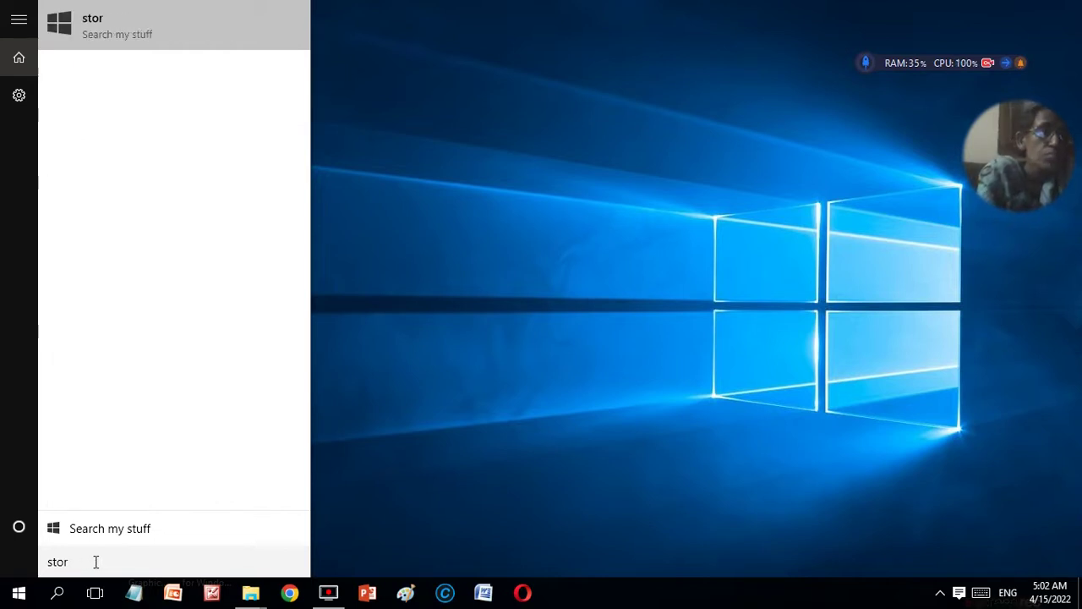
type("rae")
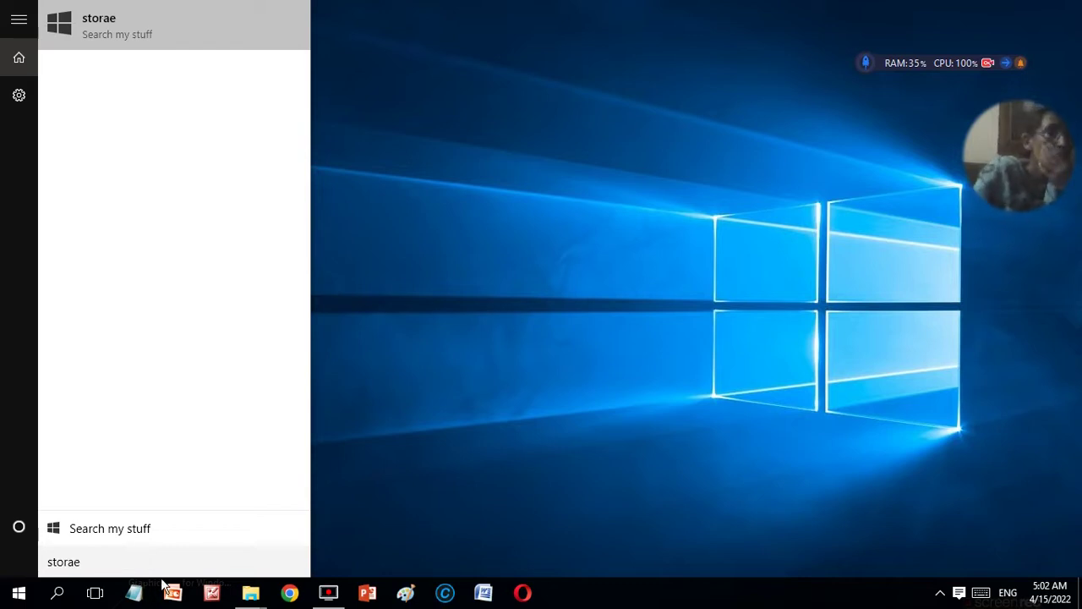
left_click(102, 23)
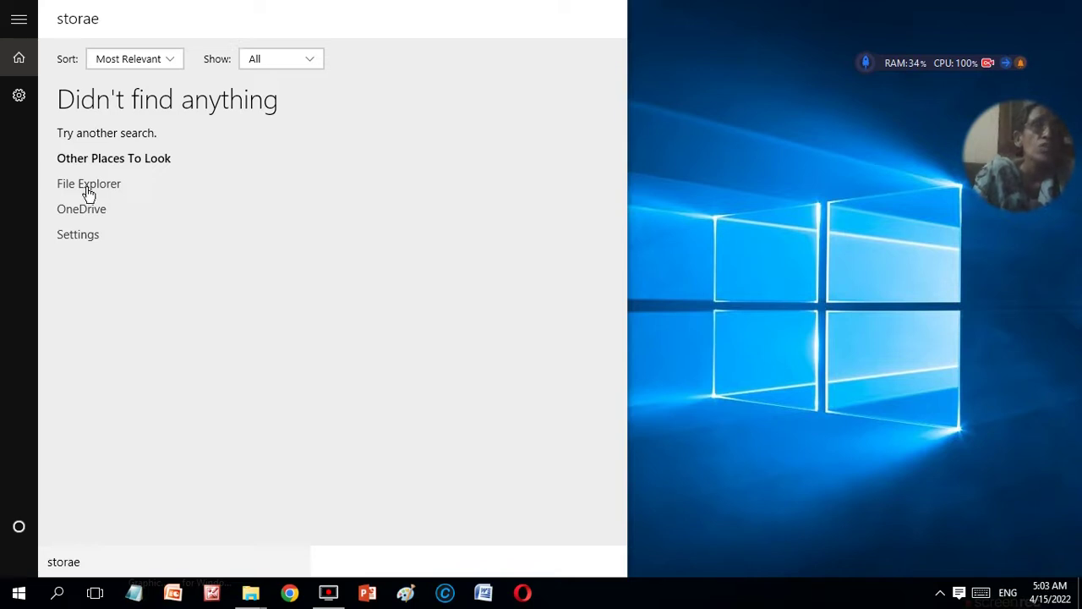
Continue from the search page in File Explorer and look through the Pictures folder of the asus profile.
left_click(89, 194)
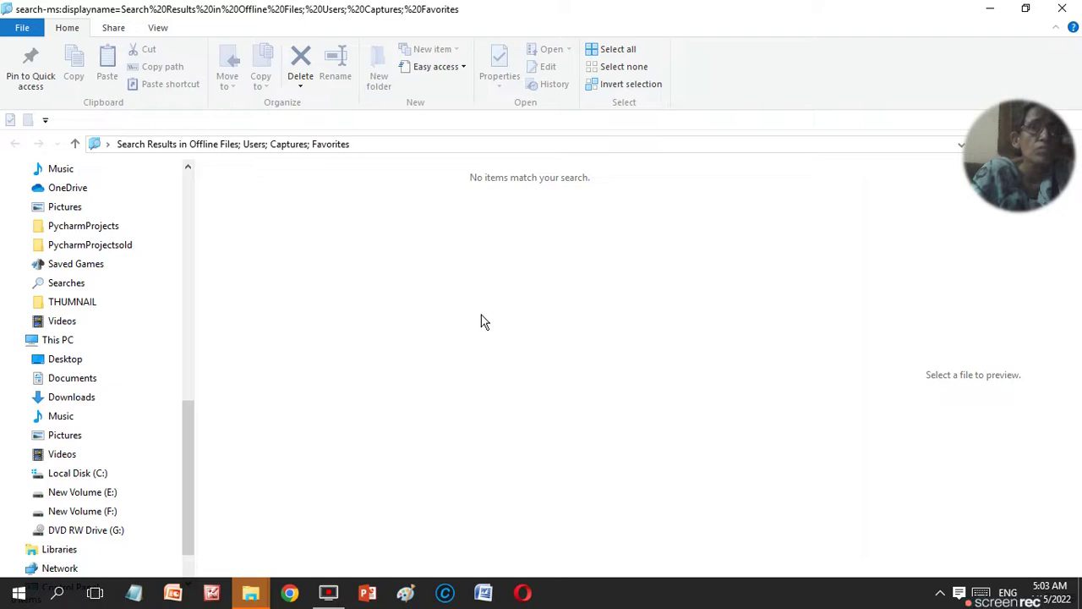
left_click(49, 303)
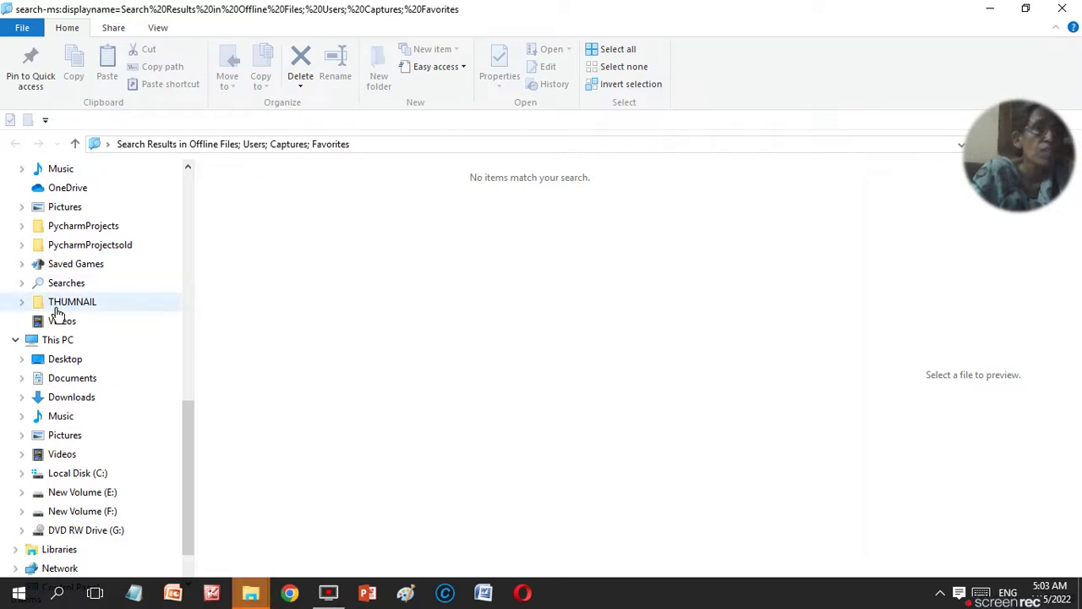
left_click(76, 209)
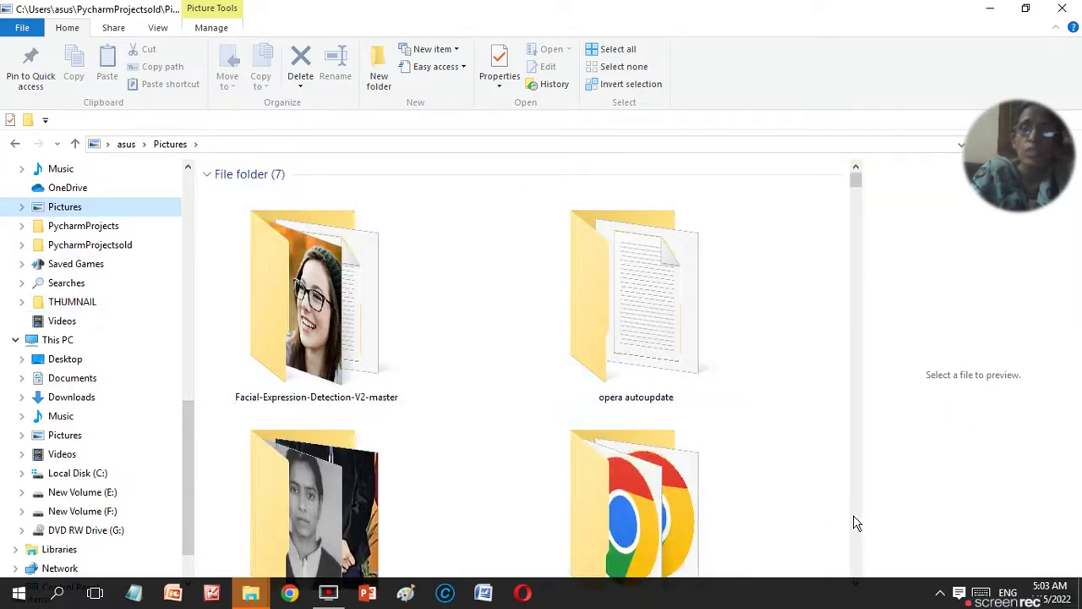
scroll(852, 522, "down", 3)
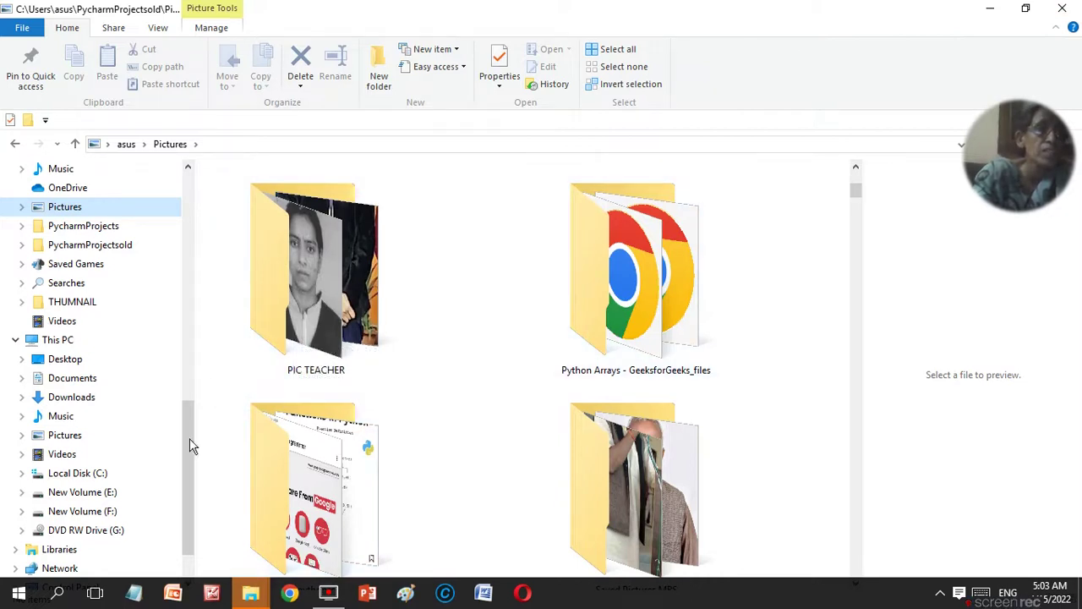
Review the Videos, Pictures, Music and Downloads folders under This PC for stored files.
left_click(68, 461)
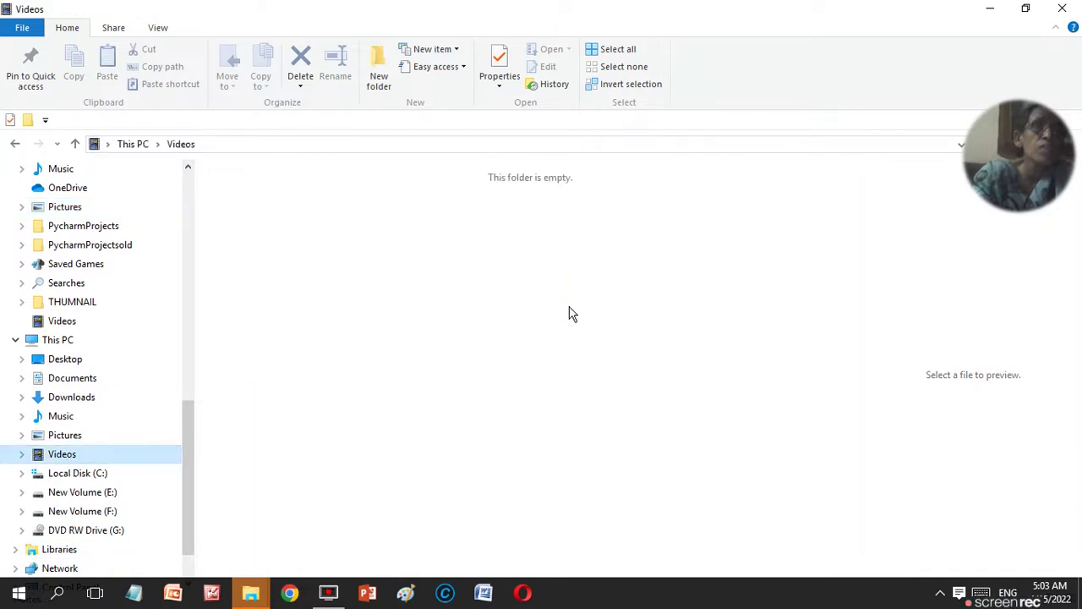
left_click(86, 440)
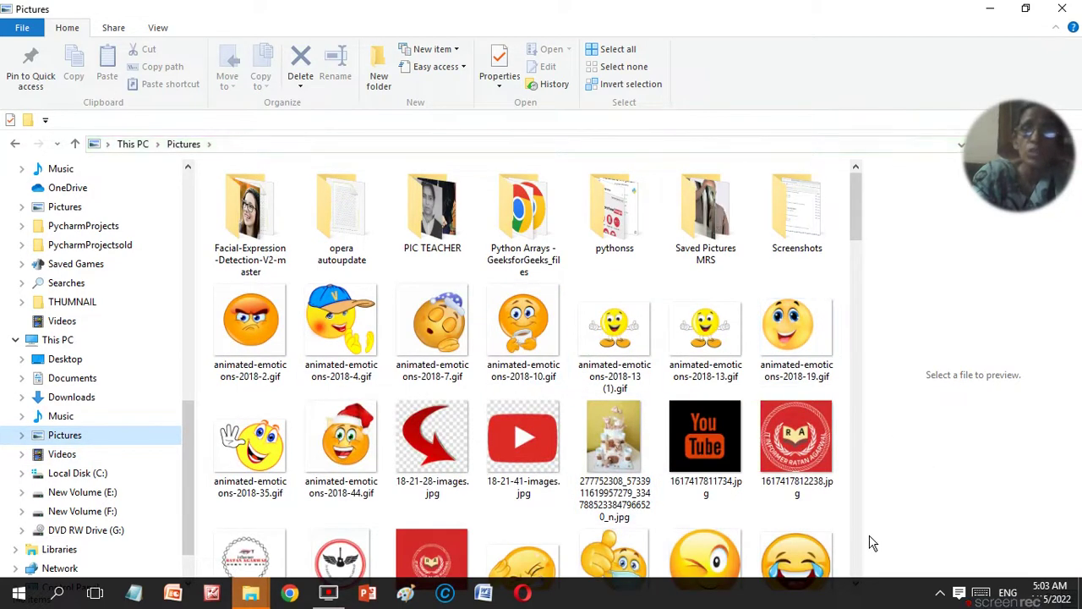
scroll(855, 526, "down", 4)
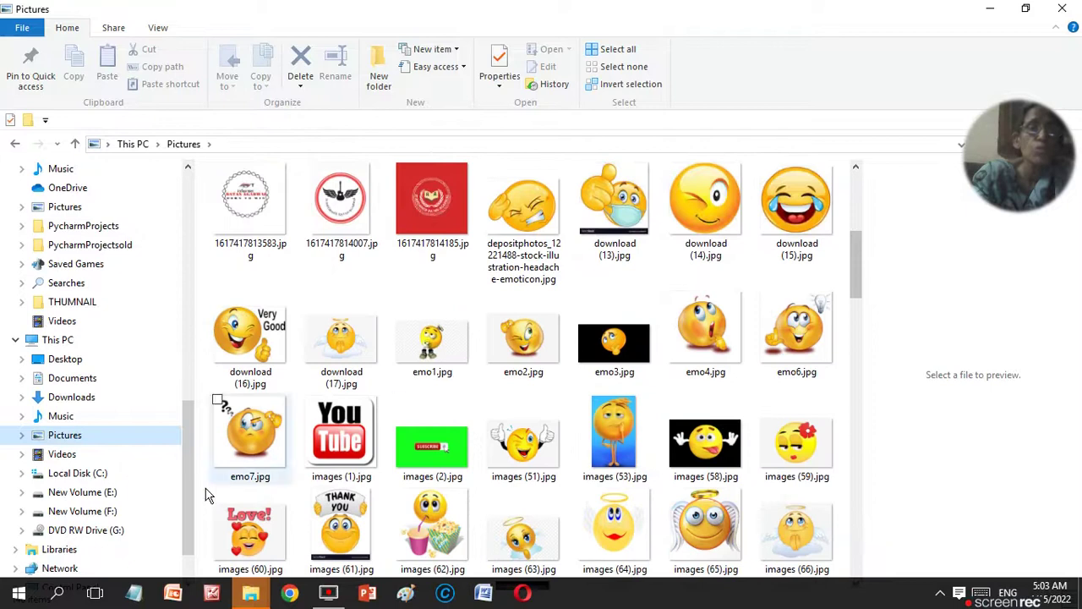
left_click(62, 418)
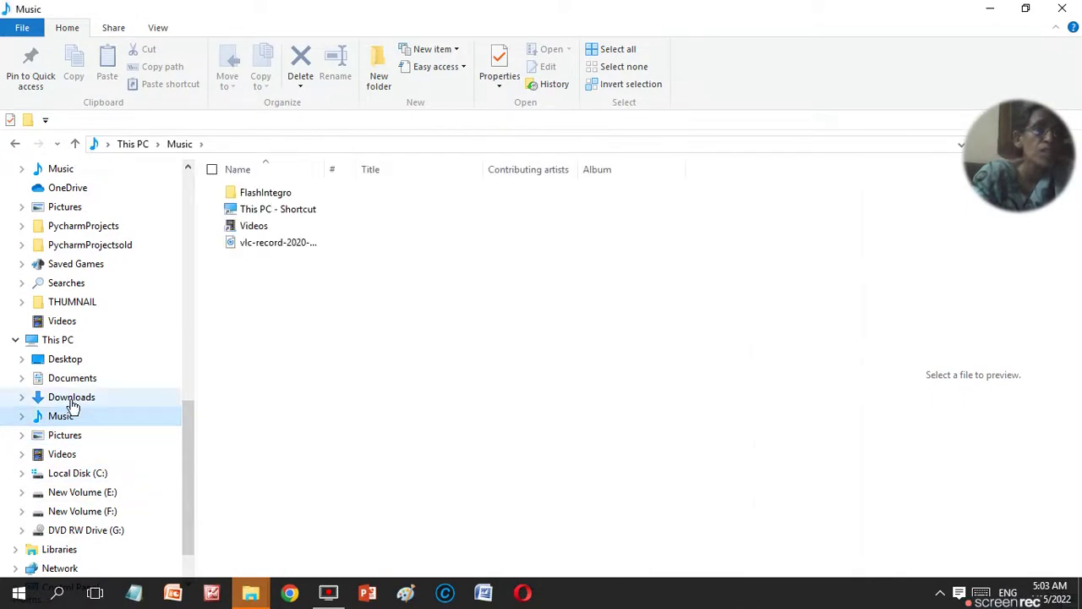
left_click(75, 403)
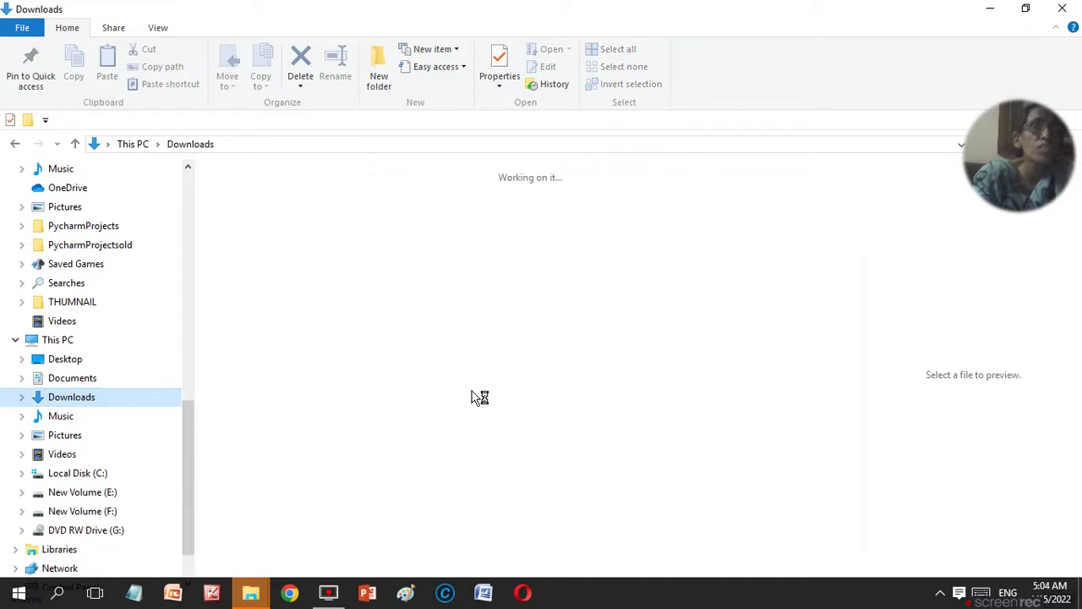
Review the Documents and Desktop folders under This PC, and close the File Explorer window.
left_click(59, 380)
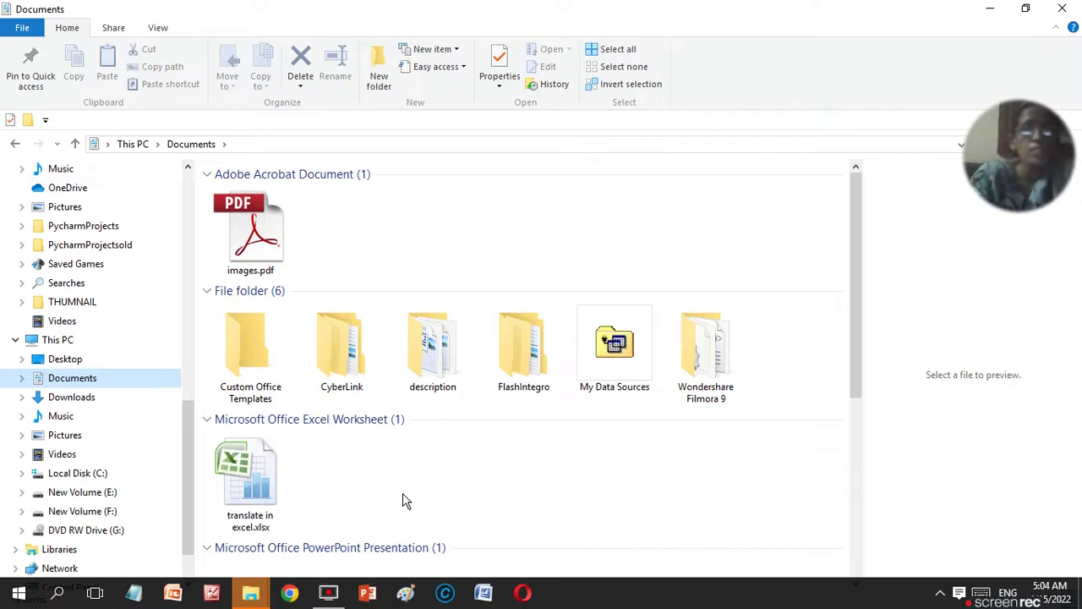
left_click(854, 526)
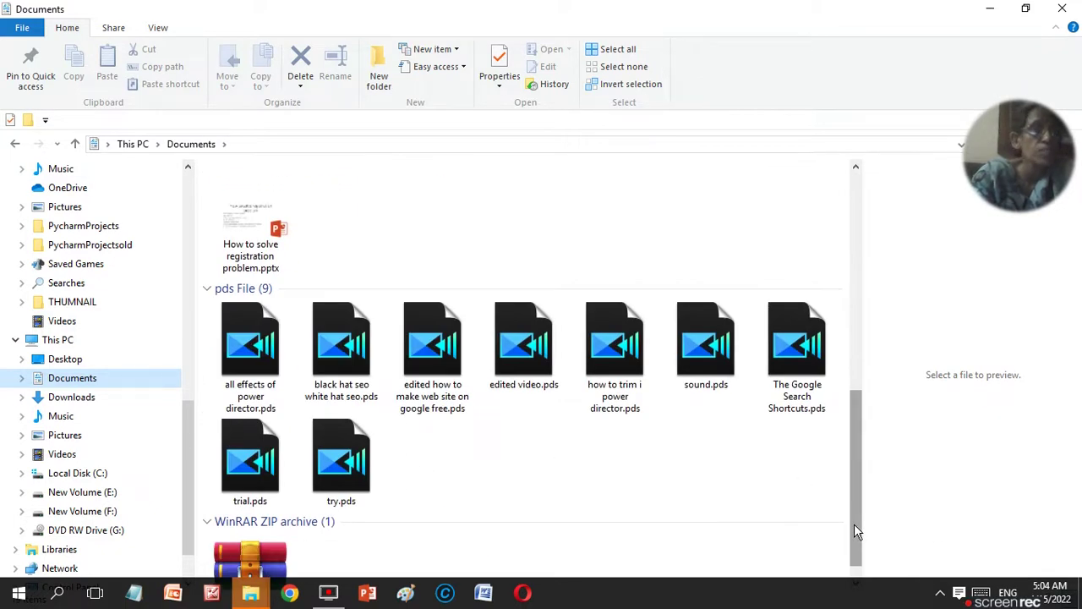
left_click(63, 365)
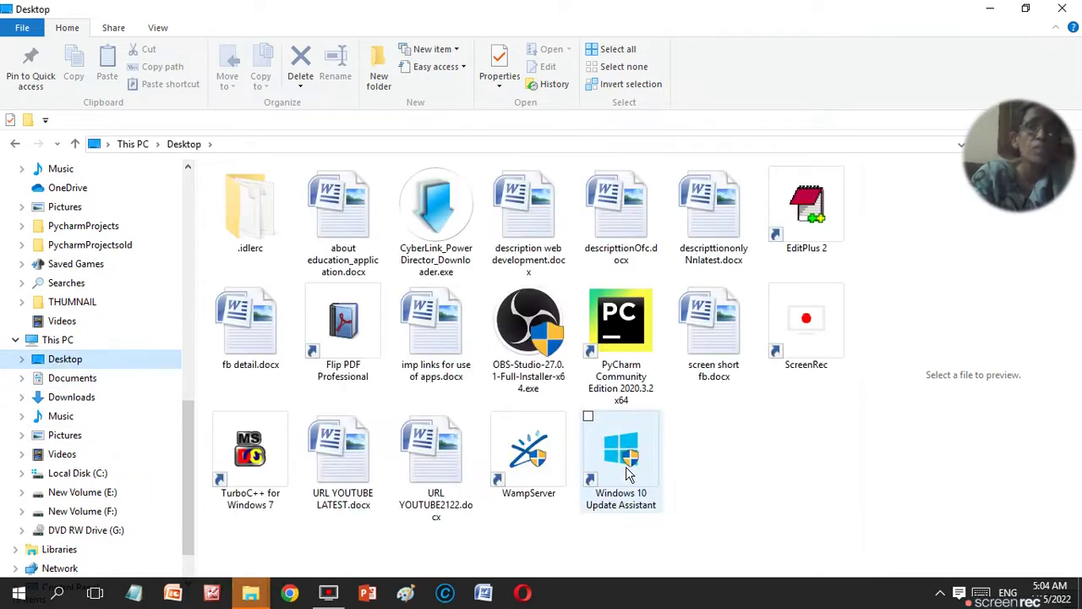
left_click(1063, 10)
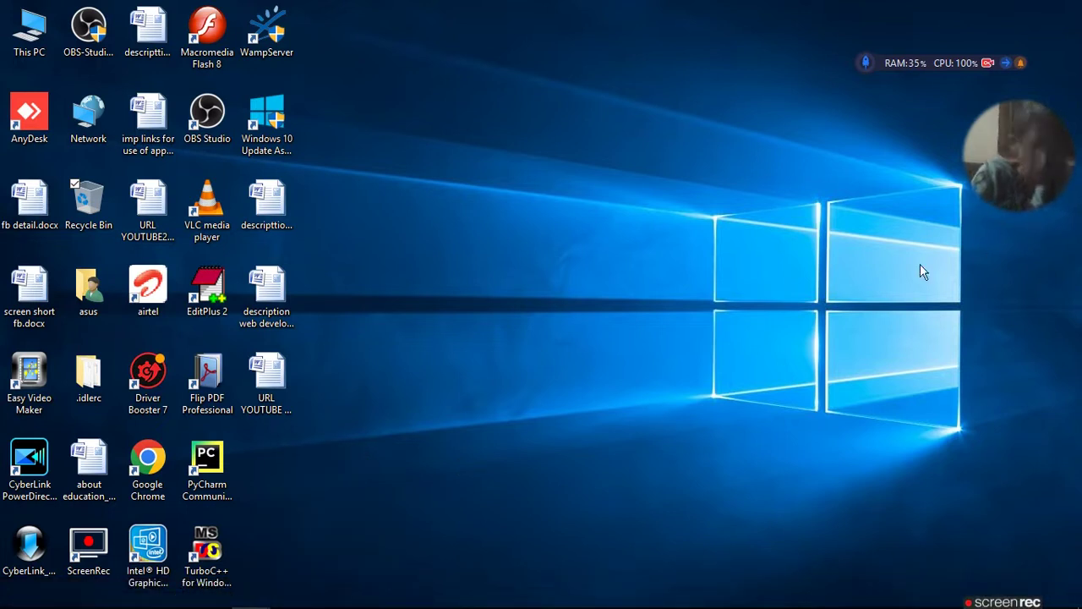
Search Windows for "temp", open the Temp folder found, and collapse its parent Wondershare Filmora 9 in the folder tree.
mouse_move(127, 602)
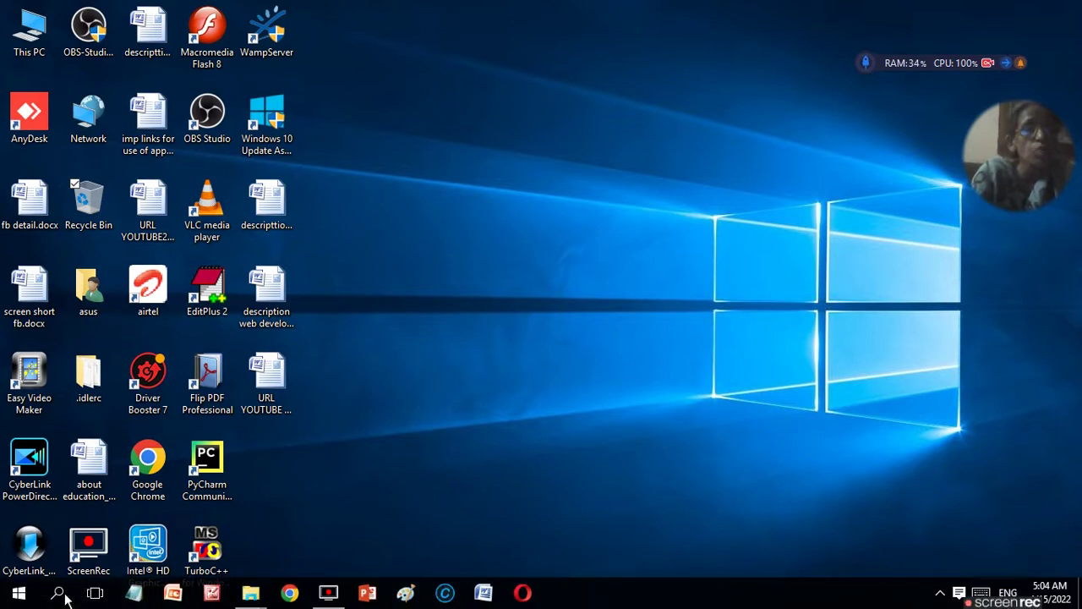
left_click(59, 595)
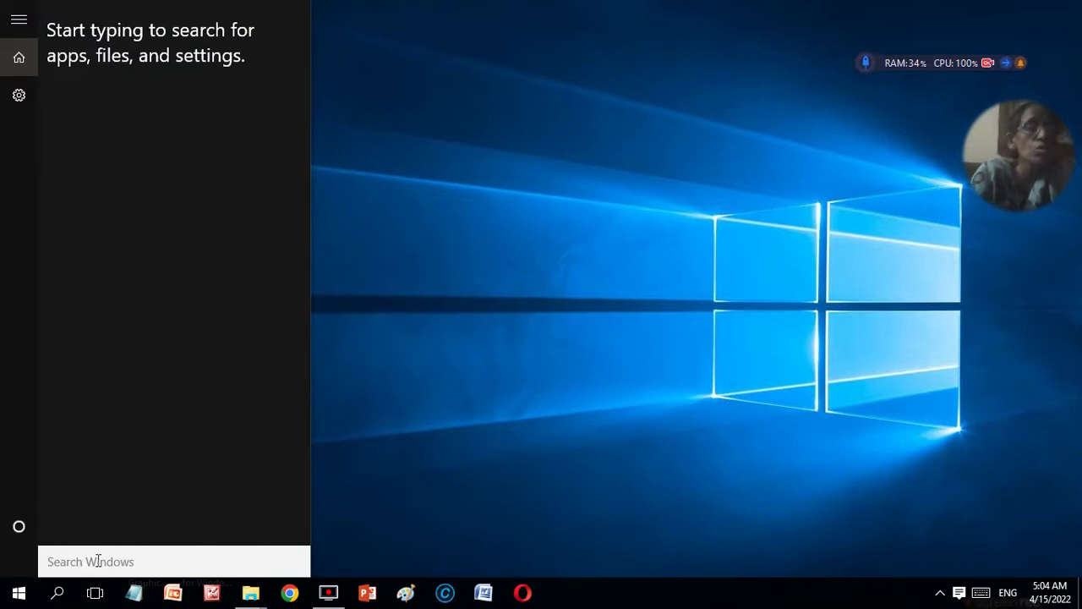
type("tem")
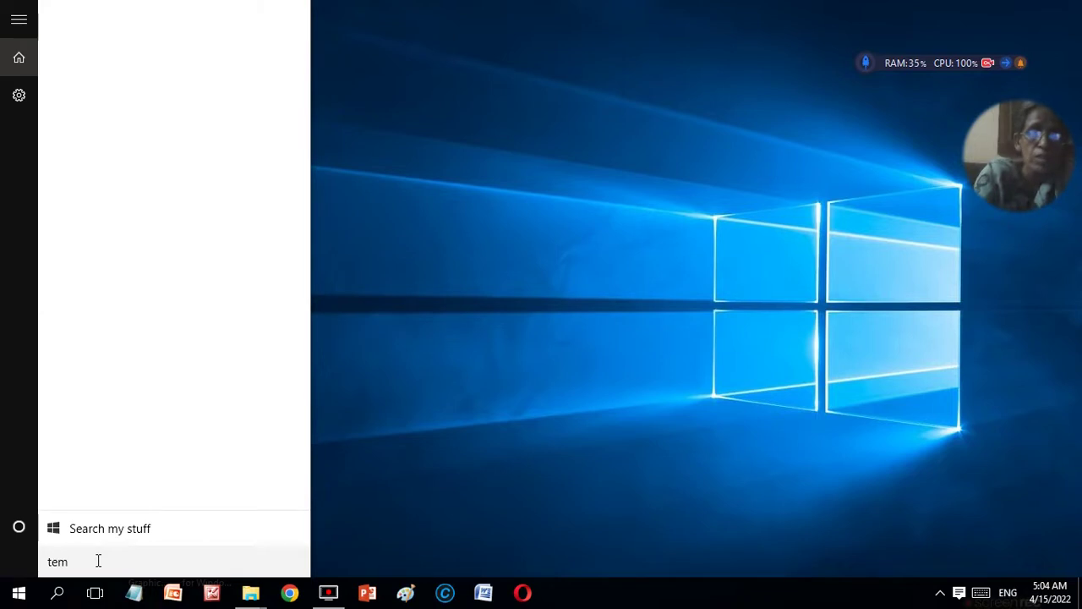
type("p")
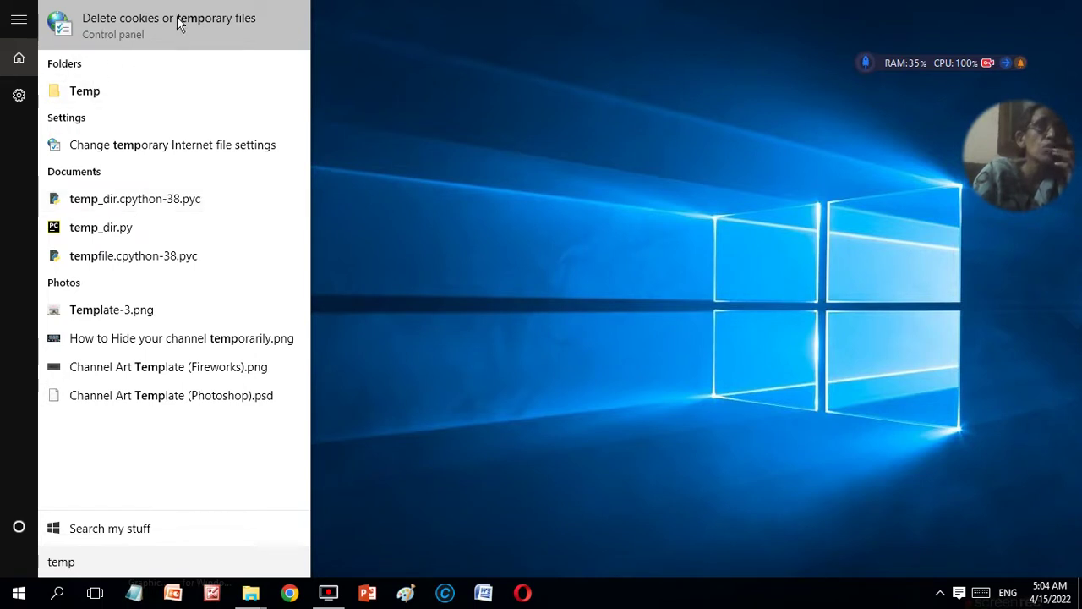
left_click(84, 91)
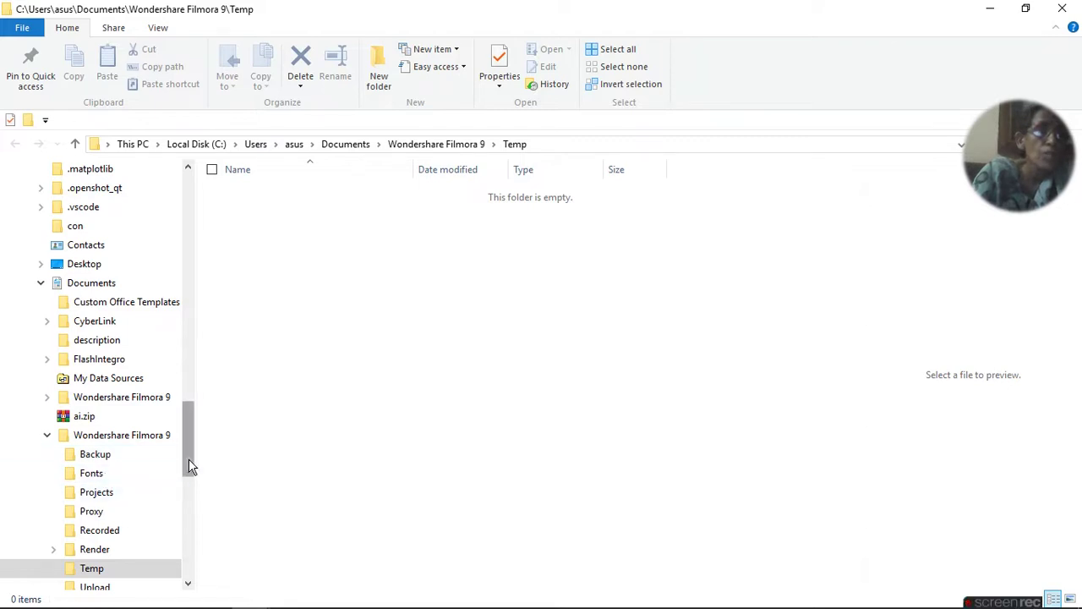
left_click(48, 435)
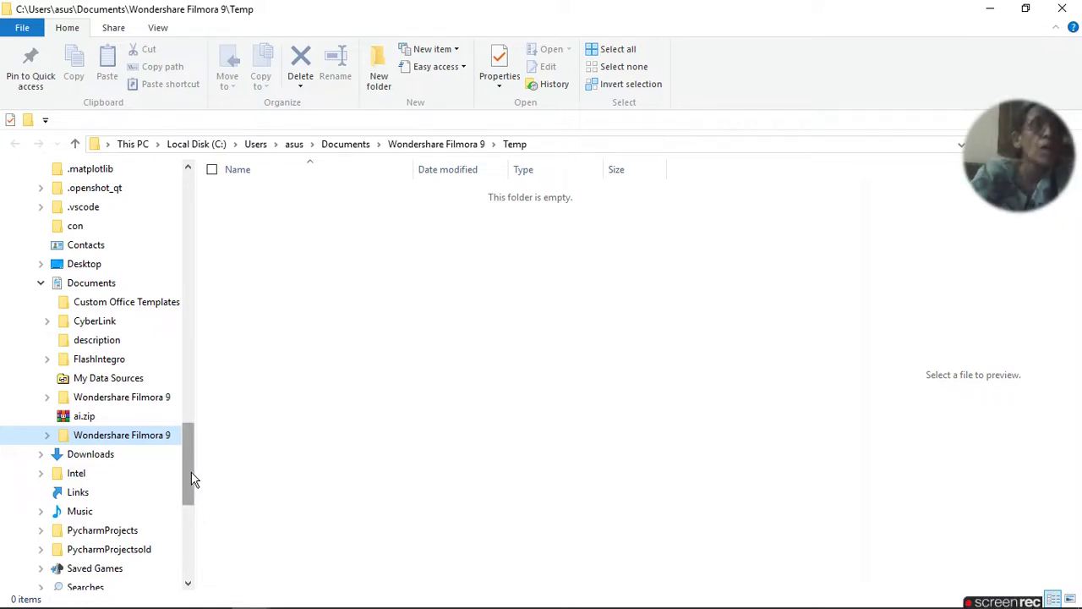
Search Windows for "temp" again and open the temporary Internet file settings.
mouse_move(113, 596)
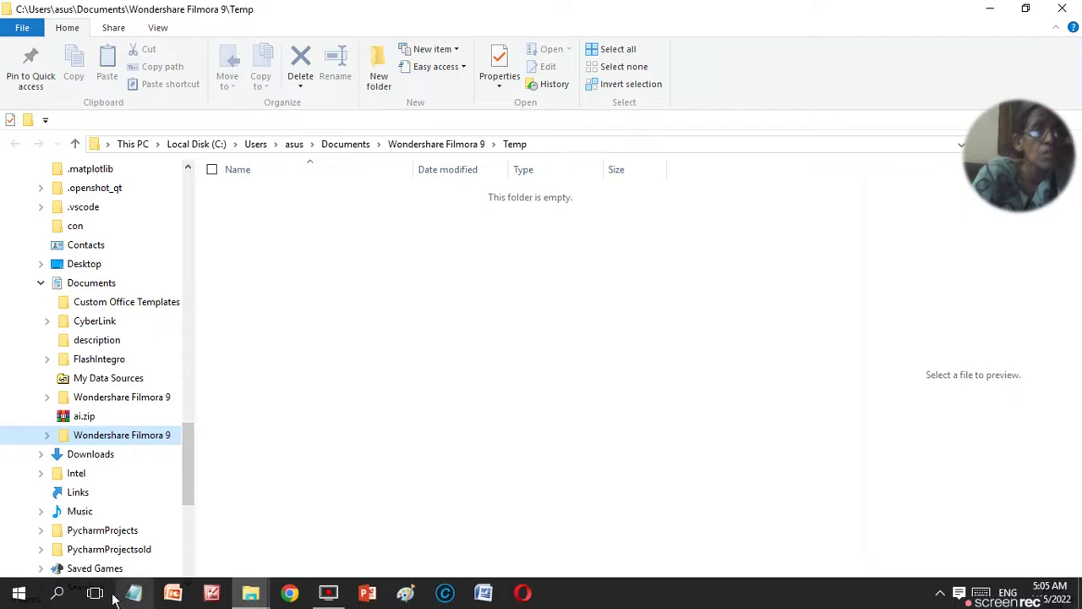
left_click(57, 594)
type("temp")
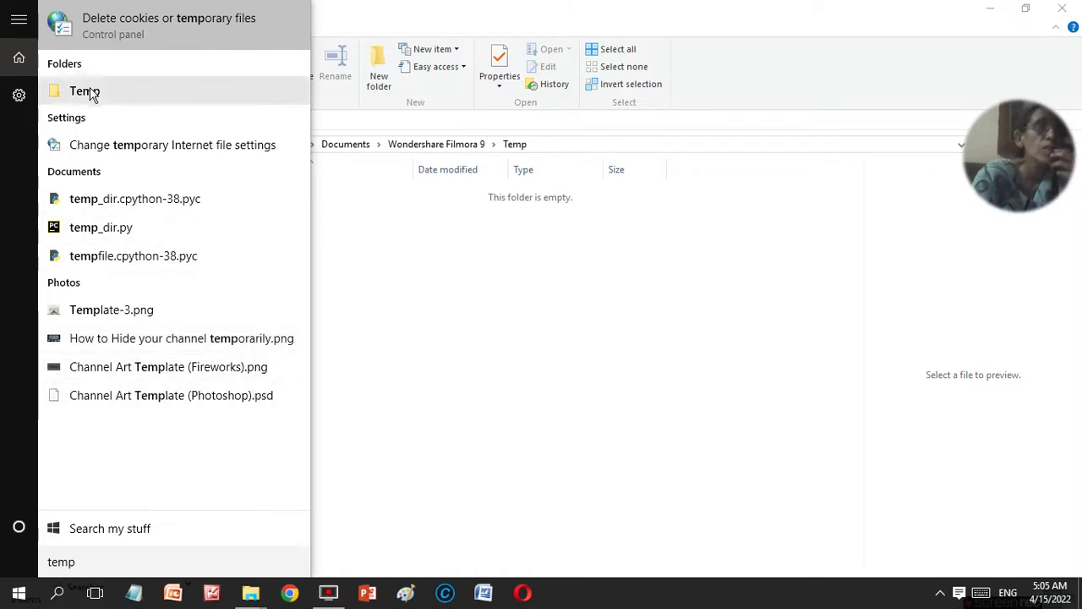
left_click(236, 146)
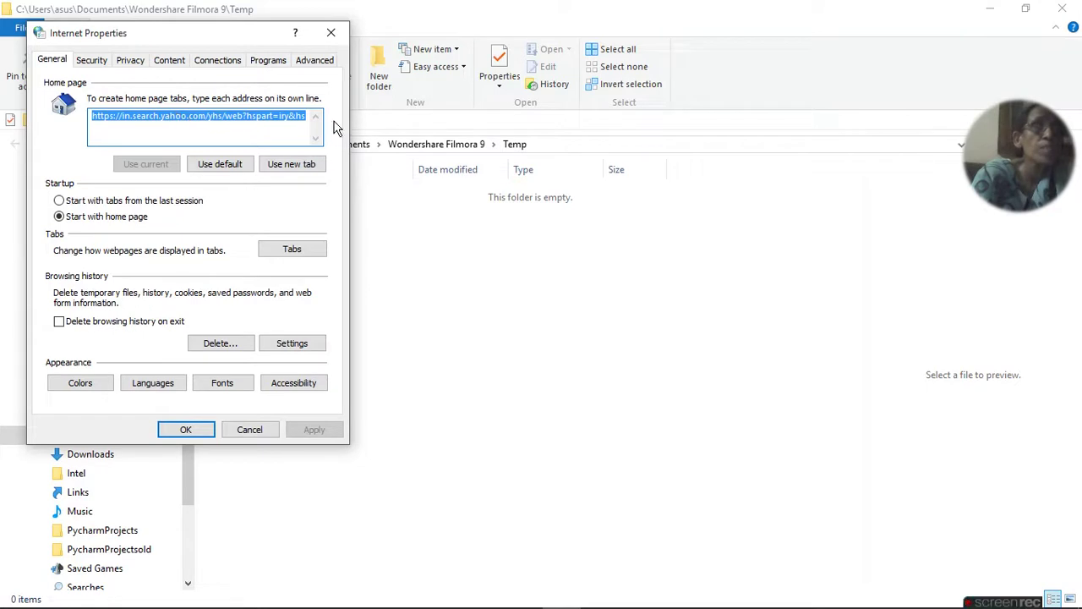
Look through the Security, Privacy, Content, Connections, Programs and Advanced internet settings, cancel the dialog and close the Temp folder window.
left_click(93, 61)
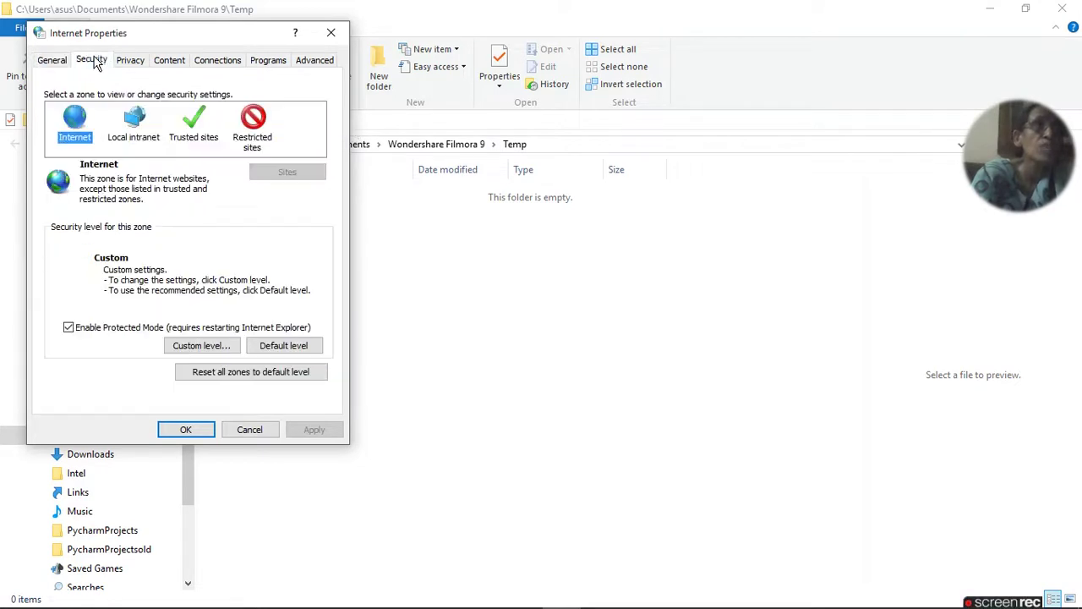
left_click(131, 61)
left_click(166, 64)
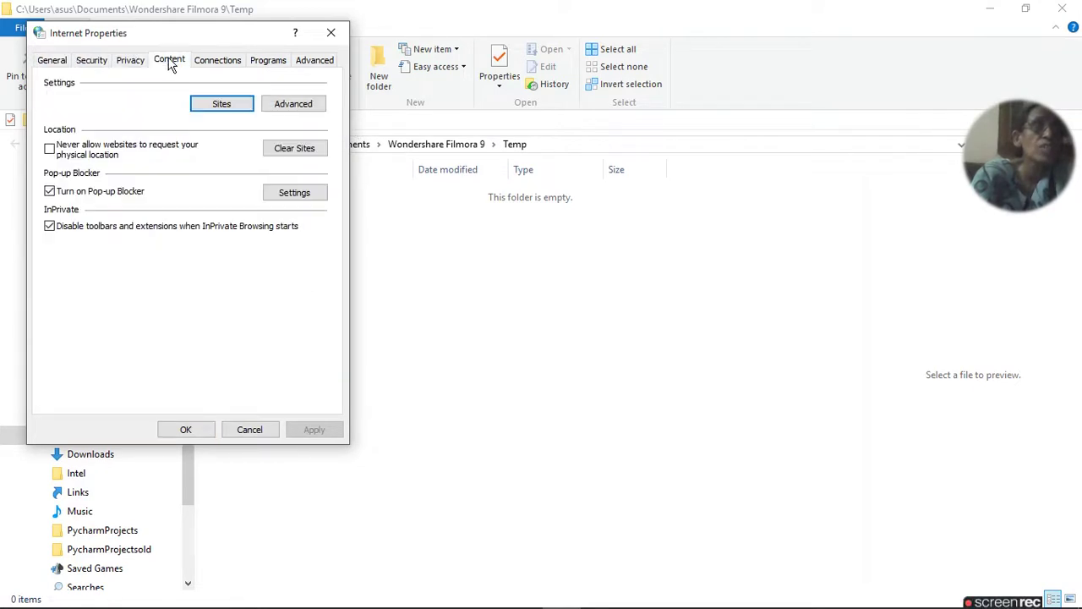
left_click(216, 62)
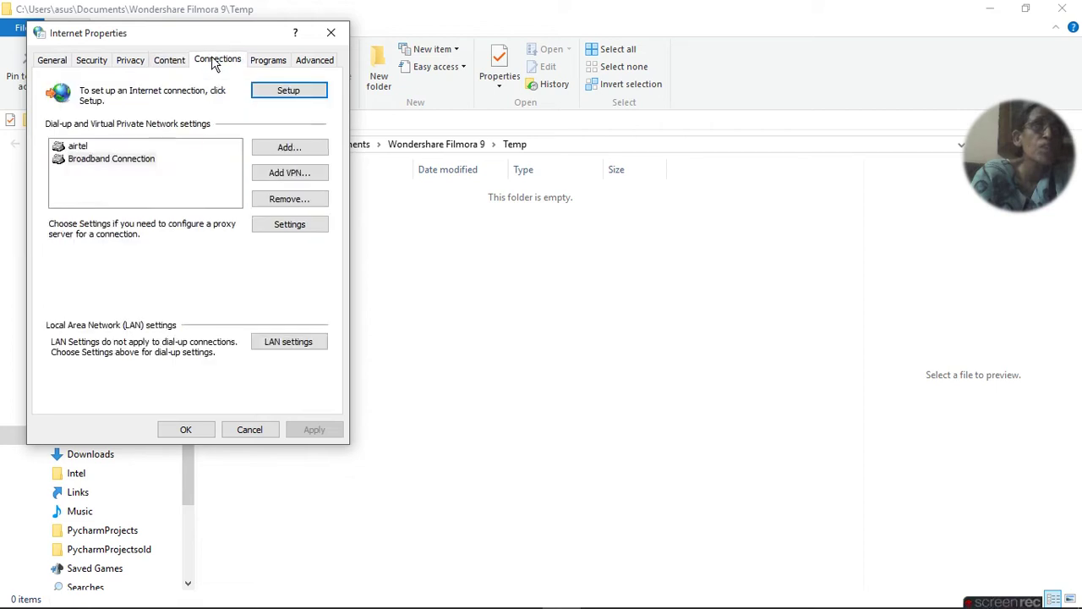
left_click(286, 66)
left_click(314, 64)
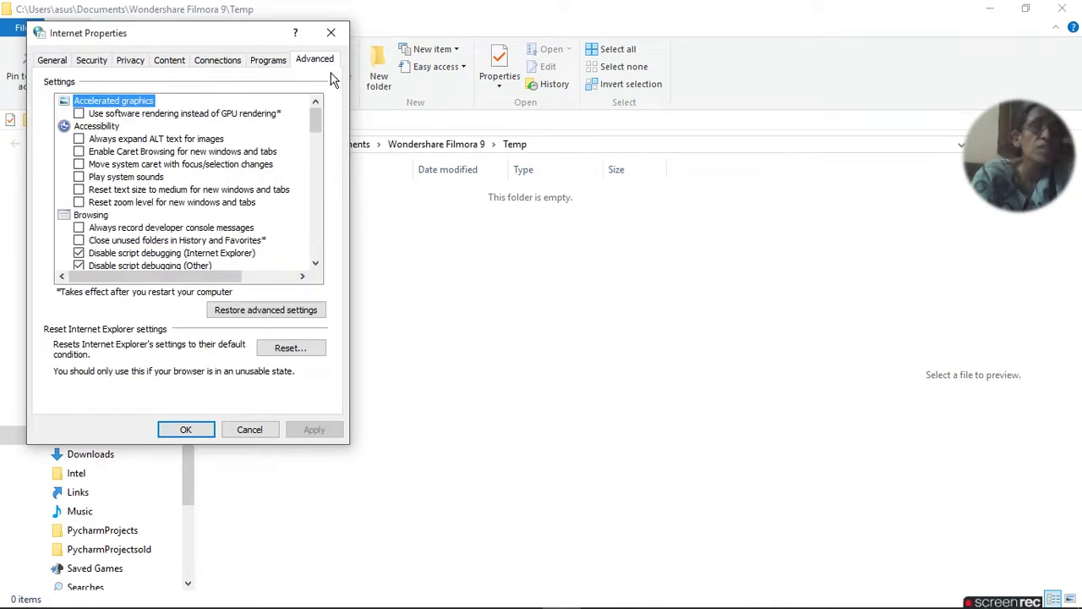
left_click(258, 433)
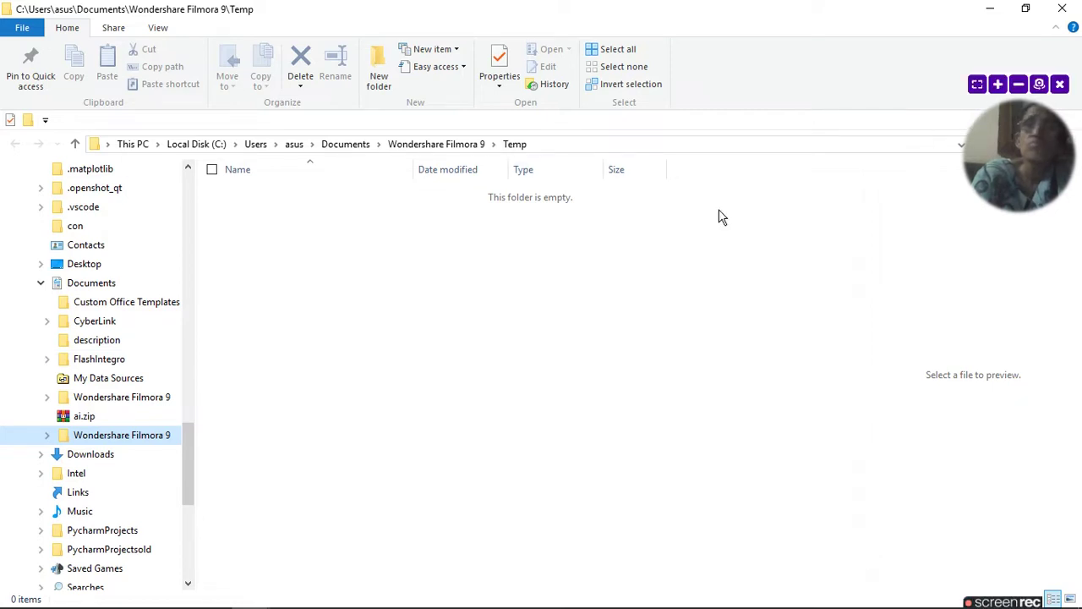
left_click(1062, 9)
Search Windows for "storage", open the storage_path folder, and collapse the venv folder containing it in the folder tree.
mouse_move(59, 602)
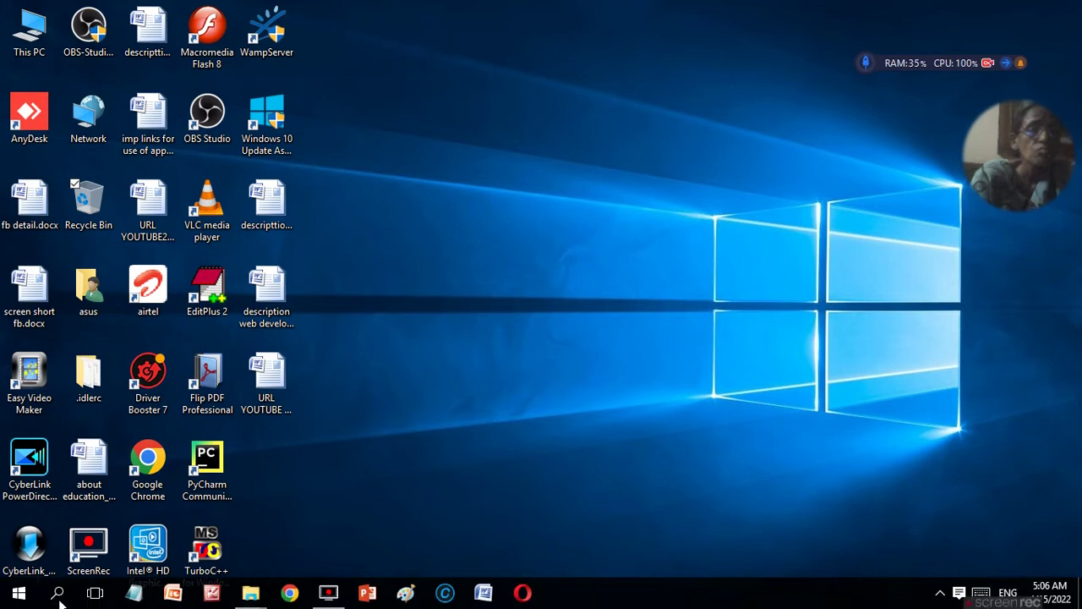
left_click(60, 596)
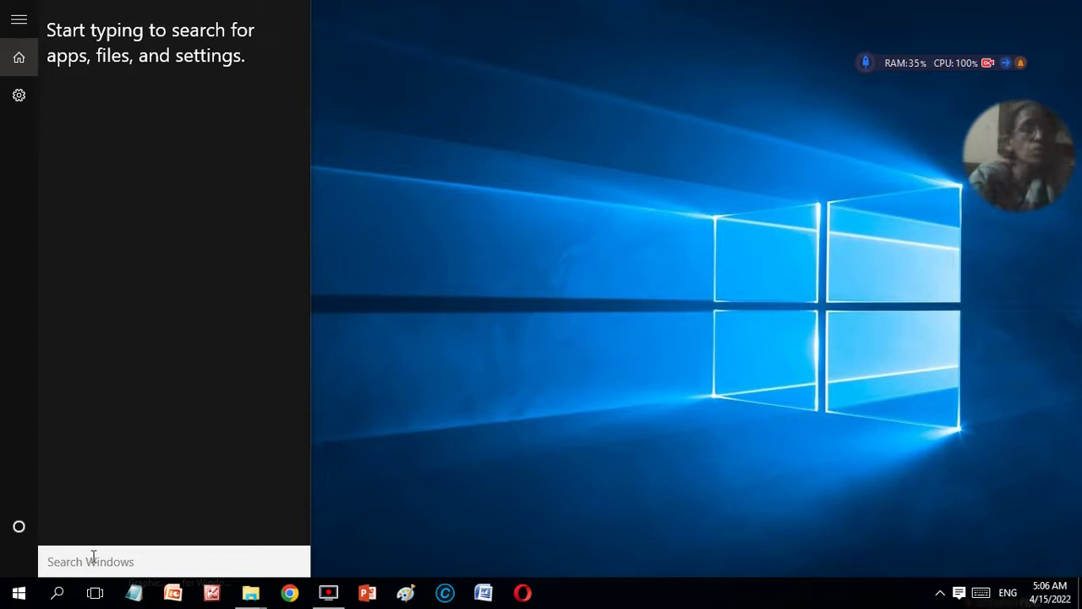
type("storage")
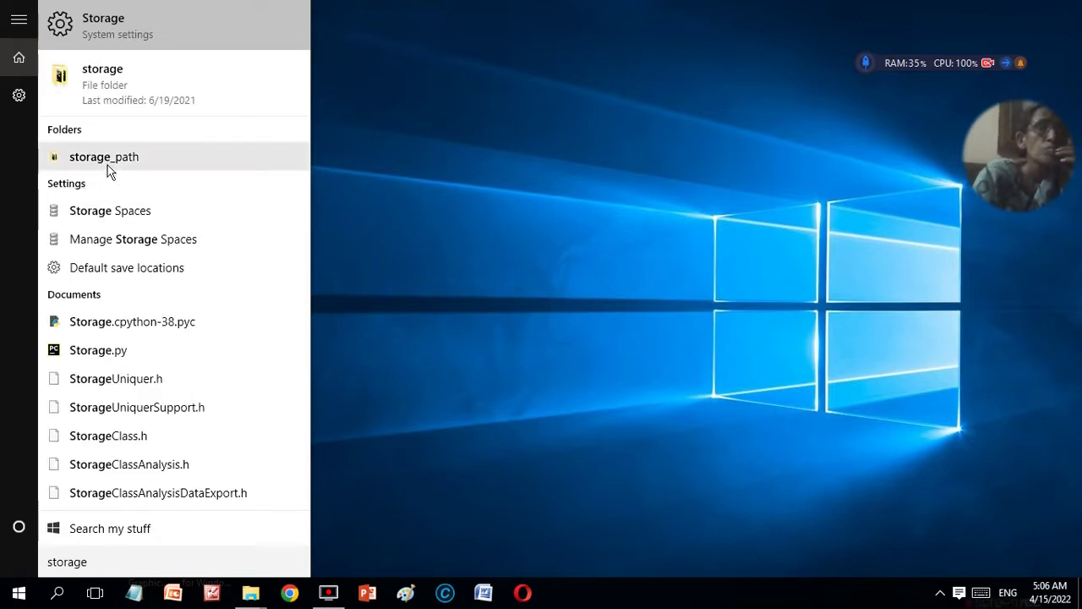
left_click(104, 157)
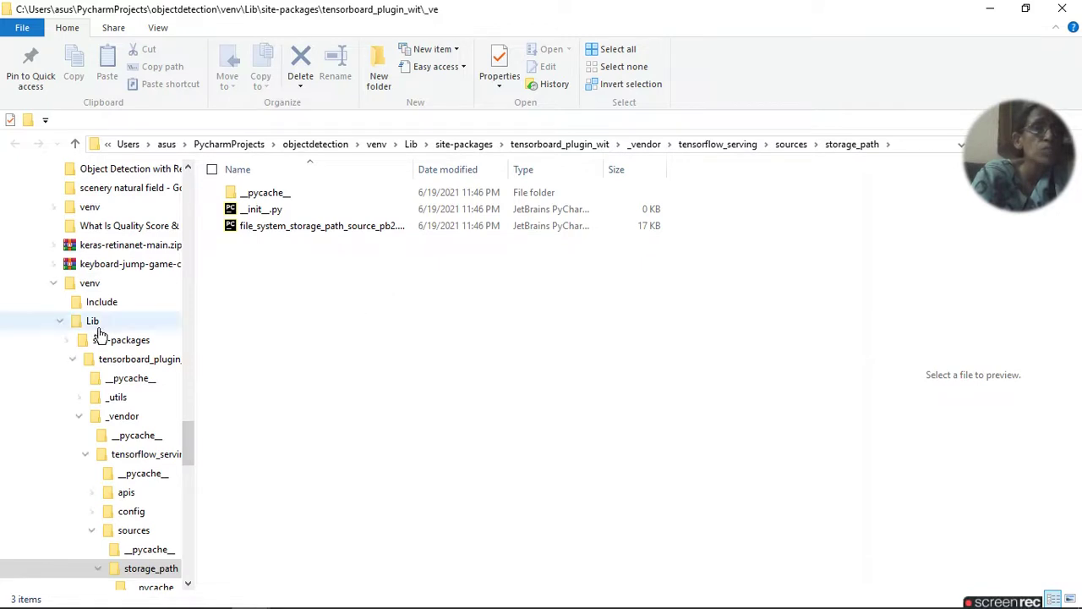
left_click(51, 283)
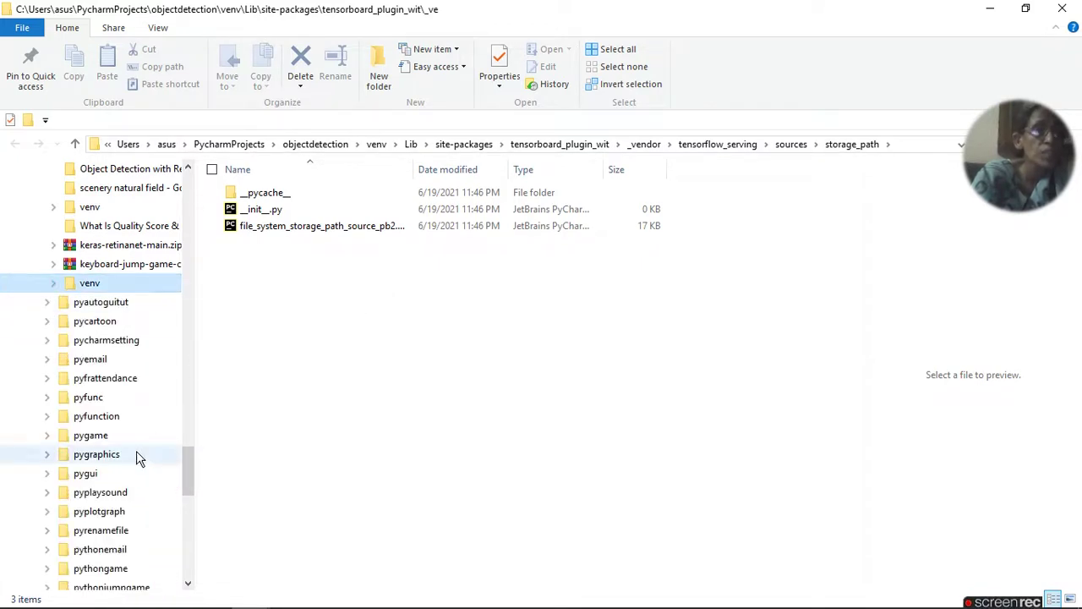
Search Windows for "storage", open the default save locations settings and check which drives are offered for new documents.
mouse_move(60, 596)
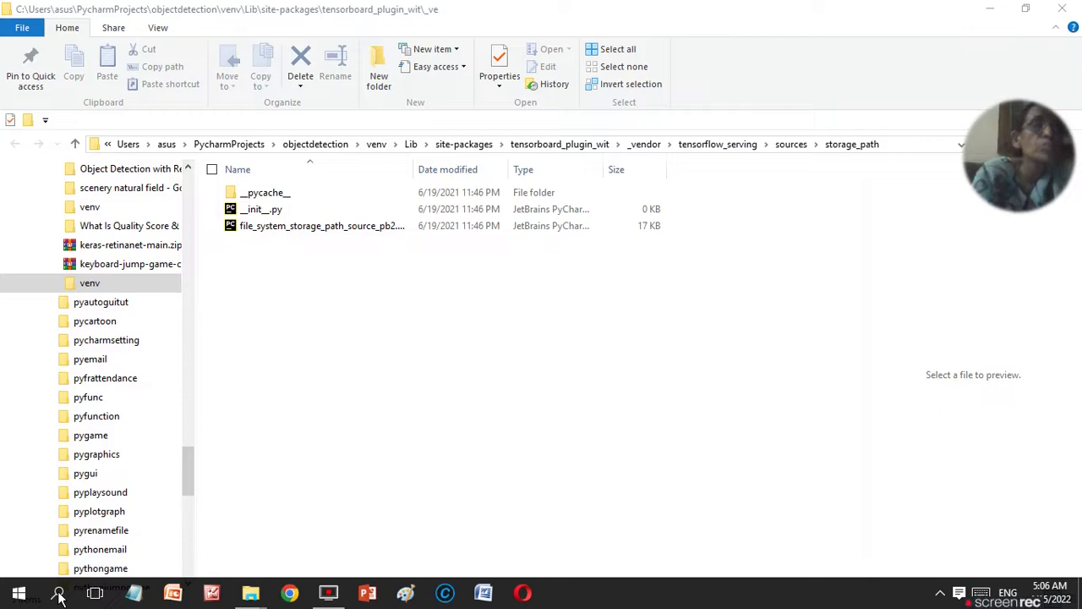
left_click(57, 593)
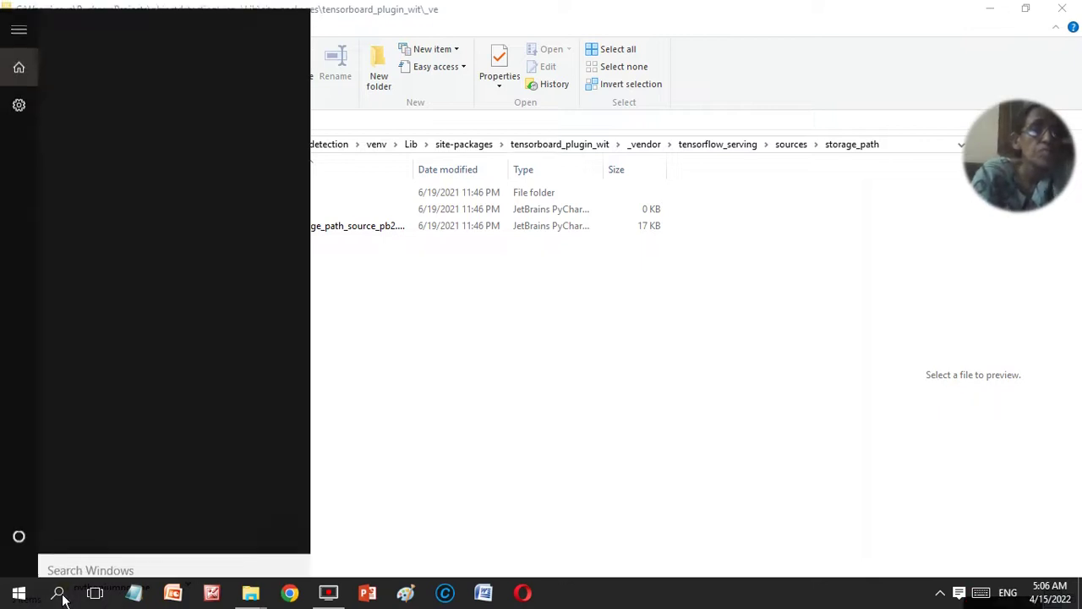
type("storage")
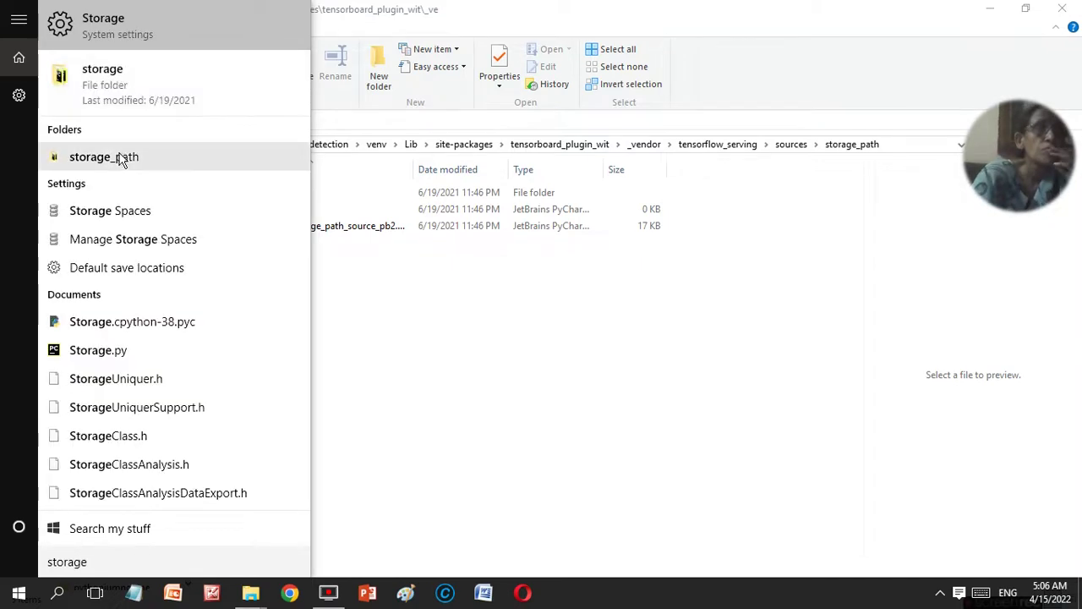
left_click(144, 269)
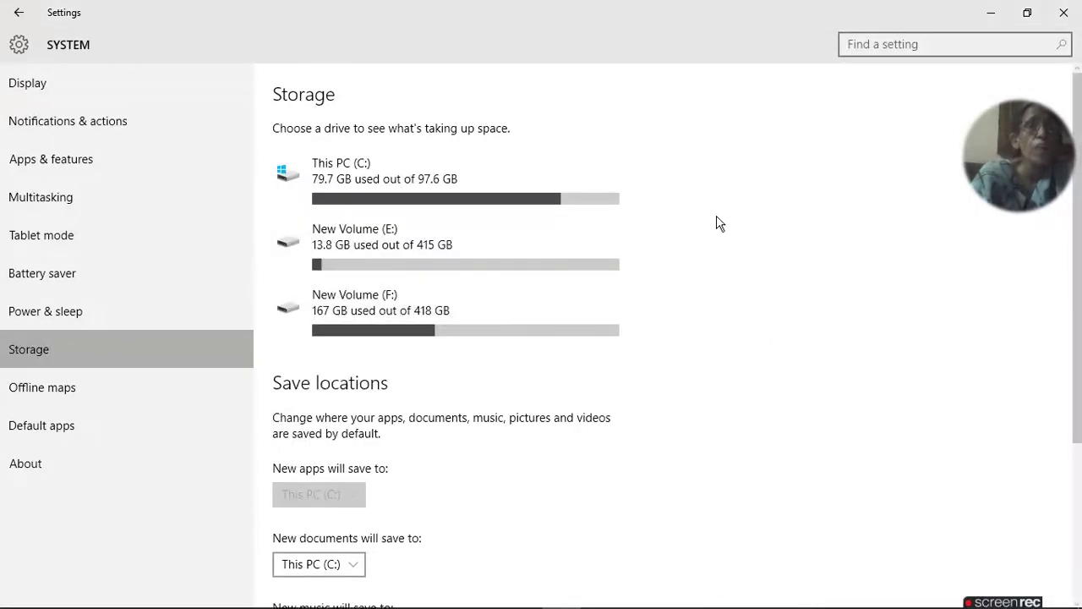
scroll(1081, 528, "down", 5)
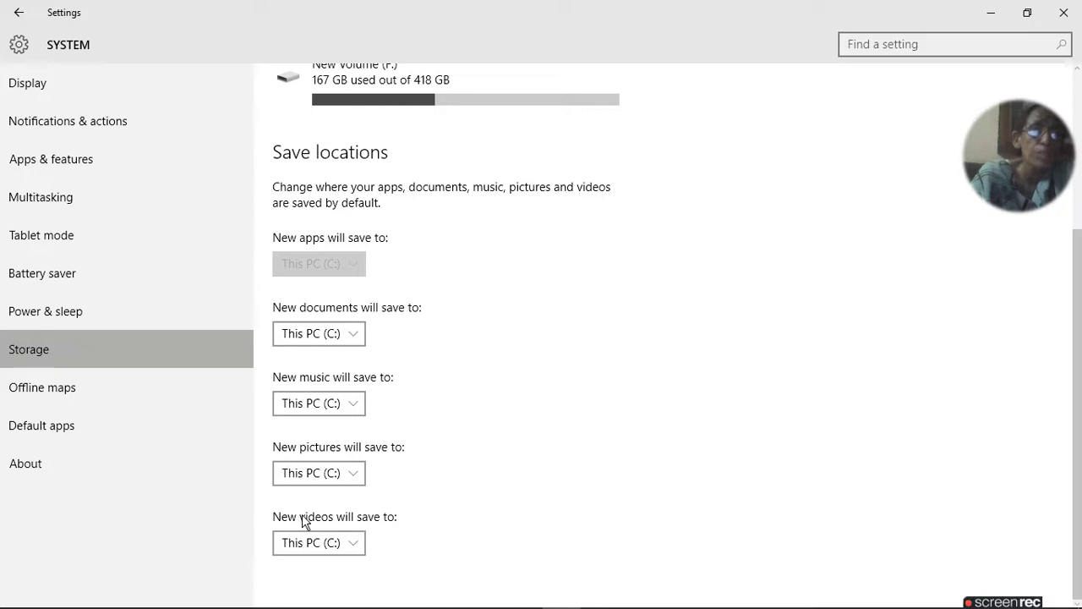
left_click(355, 340)
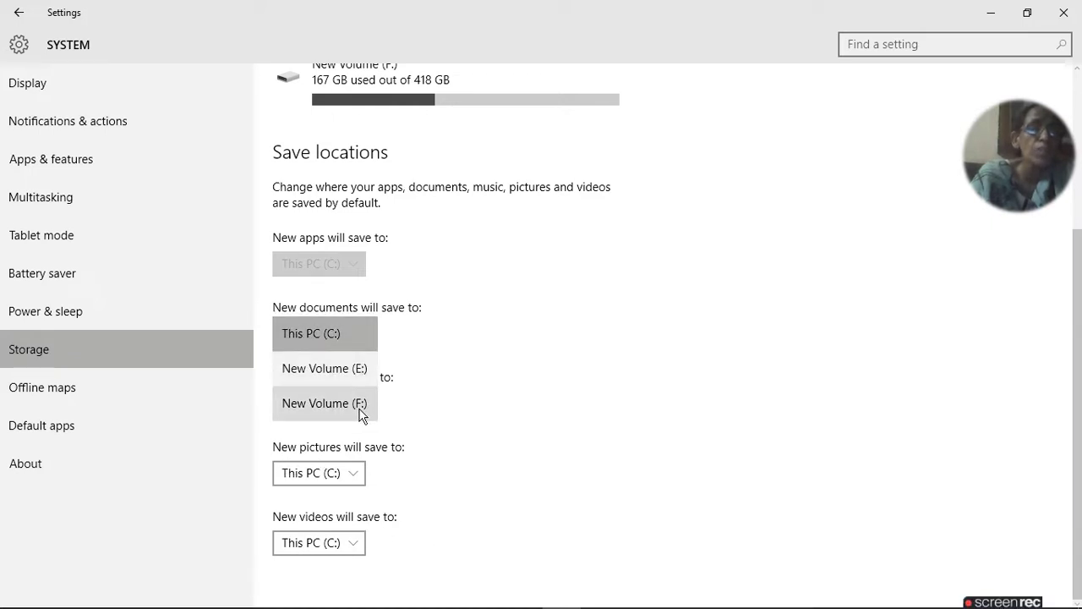
left_click(442, 394)
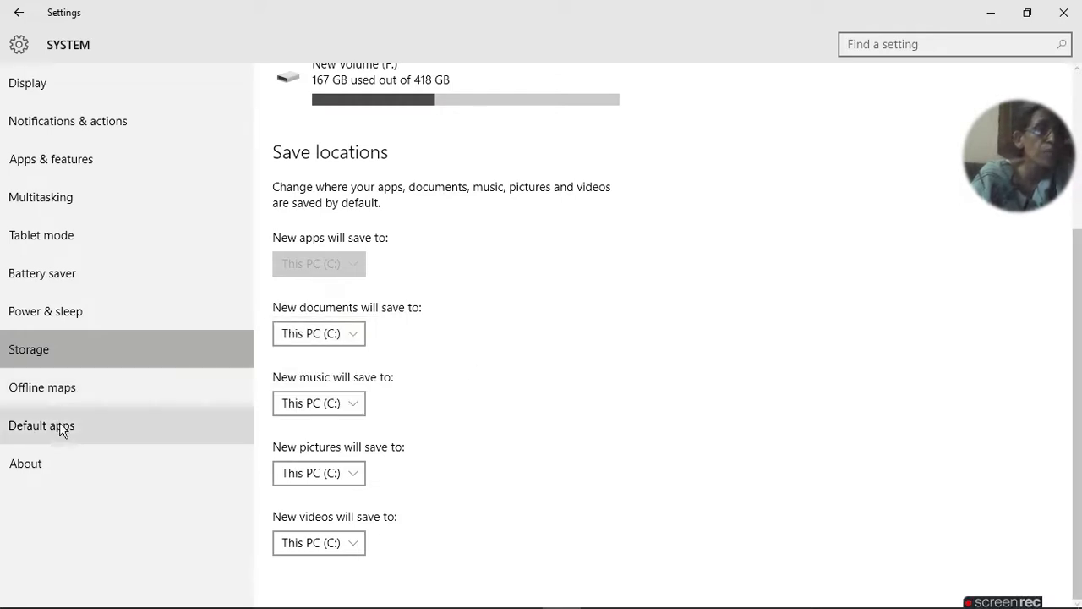
Open the Apps & features settings and sort the installed apps by size.
left_click(82, 436)
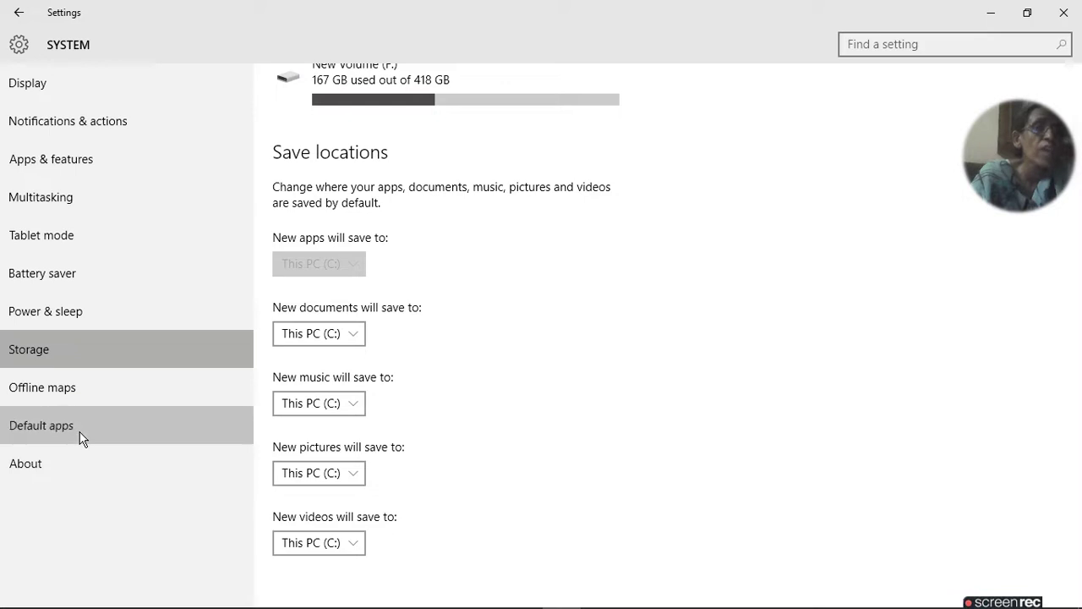
left_click(71, 163)
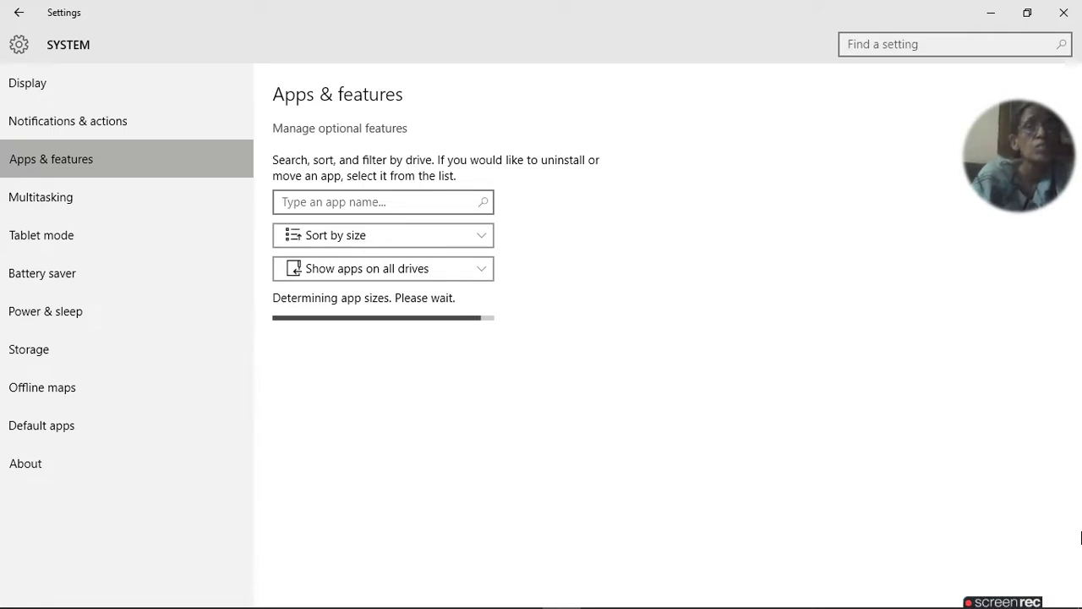
left_click(373, 244)
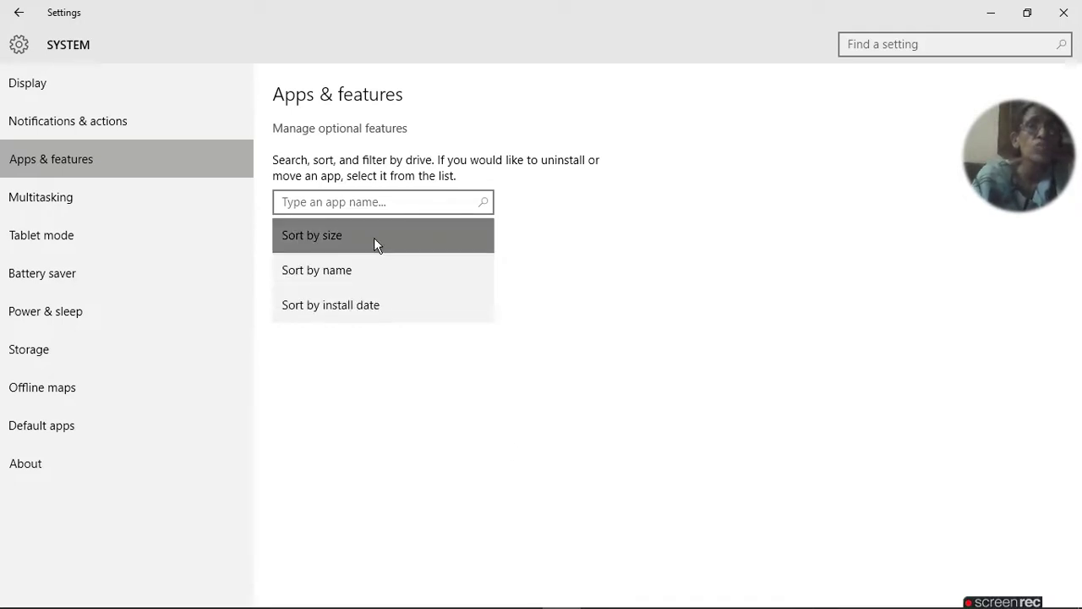
left_click(374, 237)
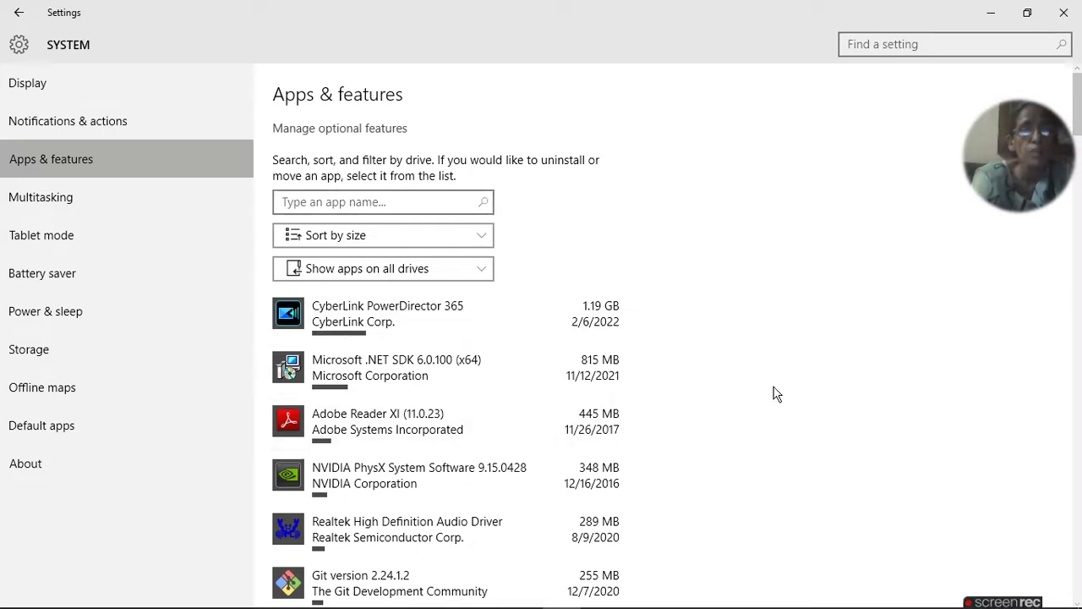
Look through the list of installed apps and expand the Microsoft OneDrive entry to see its available action.
scroll(1081, 481, "down", 5)
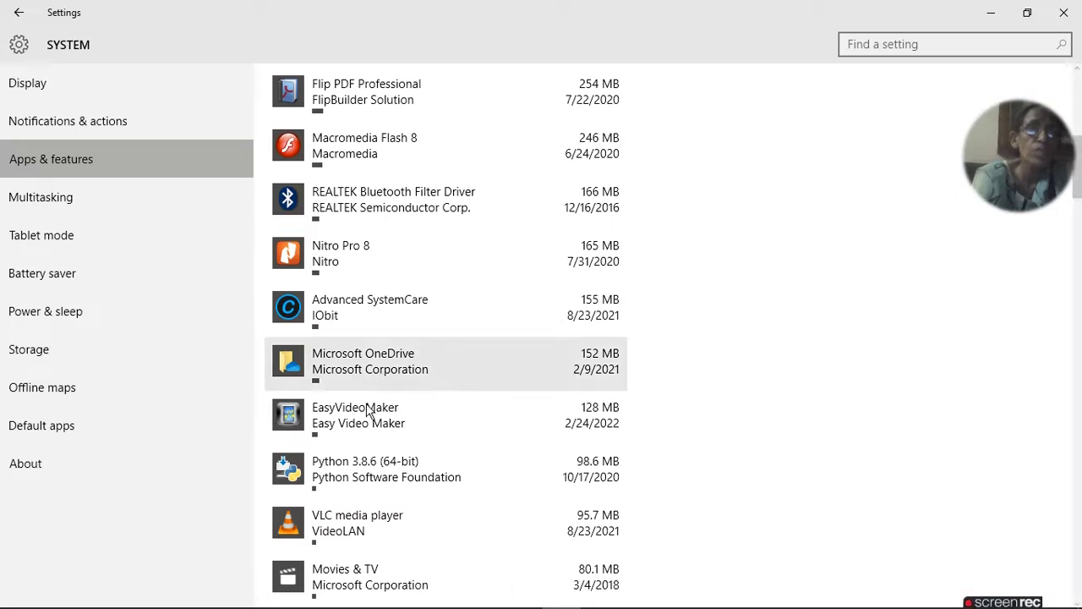
left_click(614, 367)
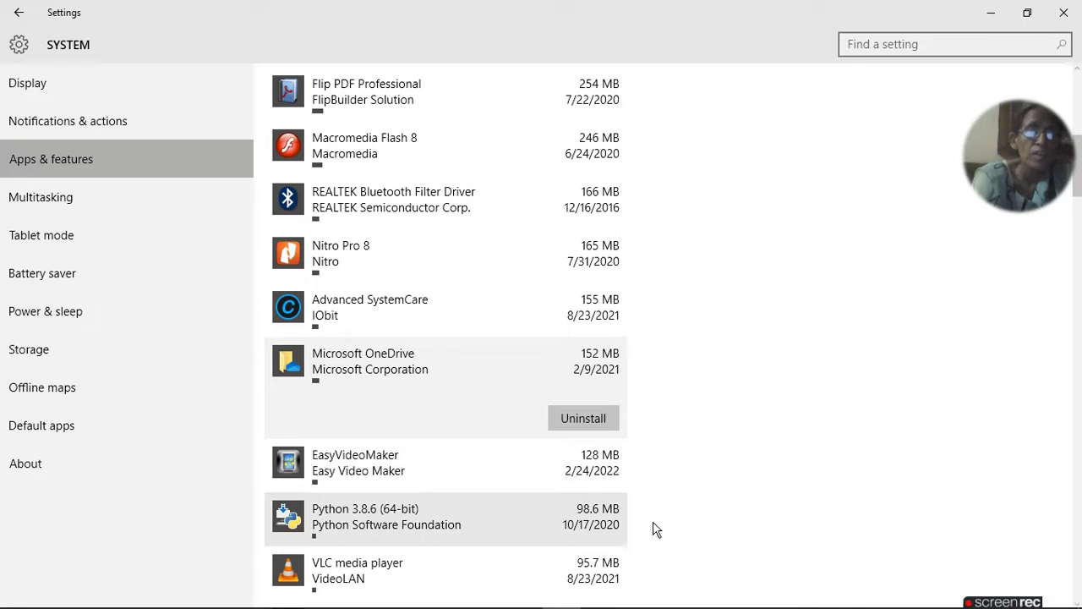
scroll(1080, 479, "down", 15)
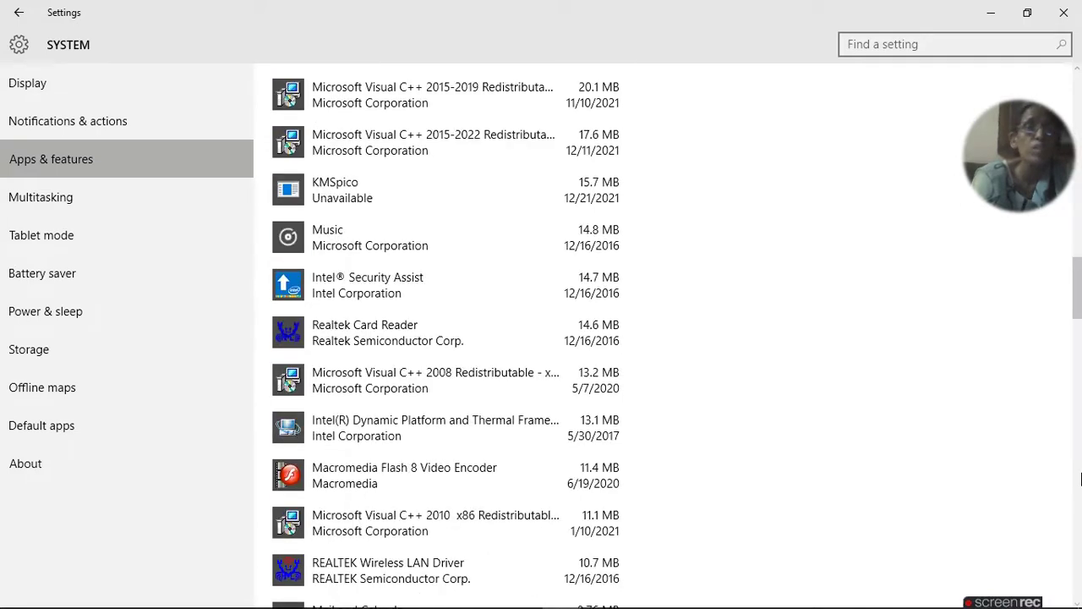
scroll(437, 428, "down", 20)
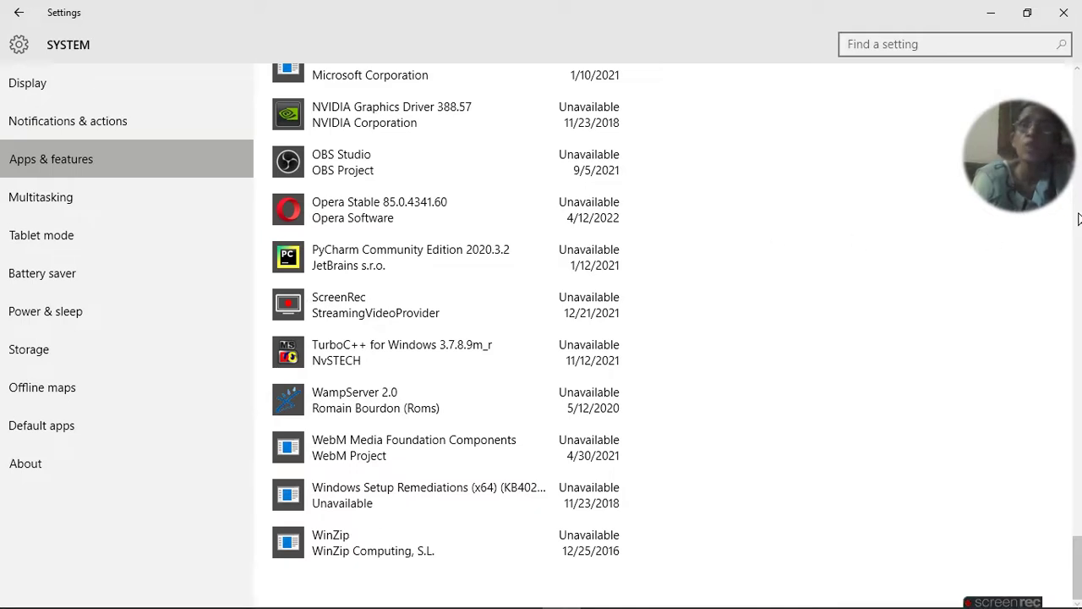
scroll(1078, 218, "up", 10)
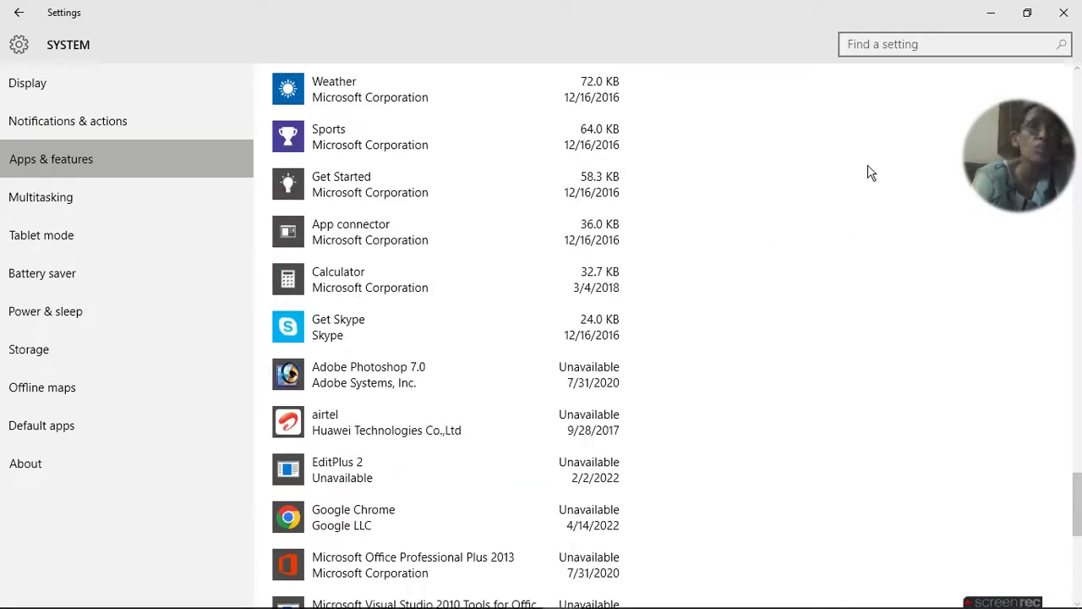
left_click(1080, 138)
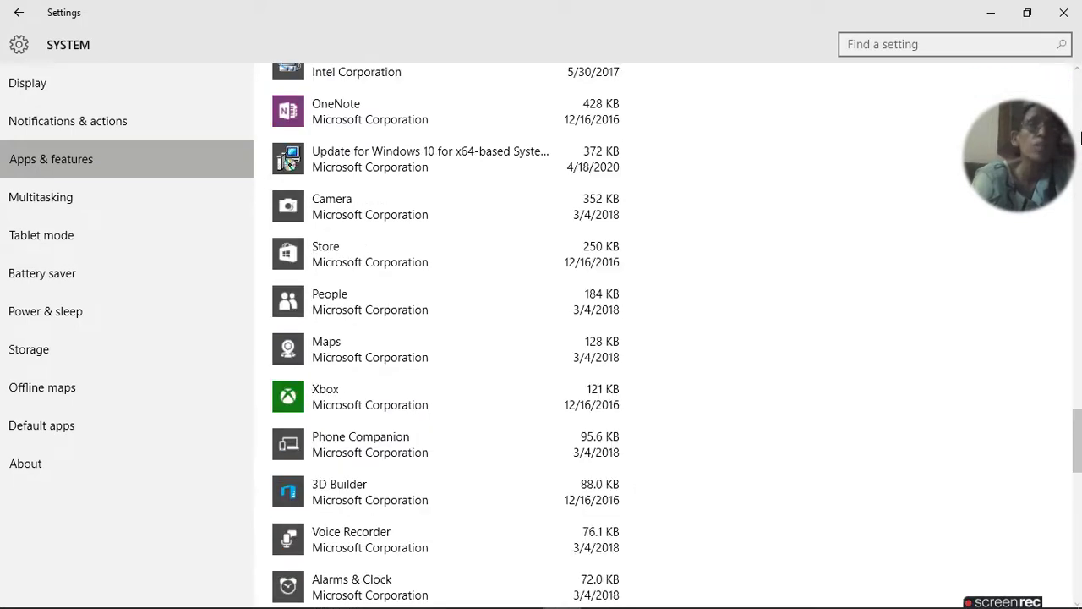
left_click(1079, 138)
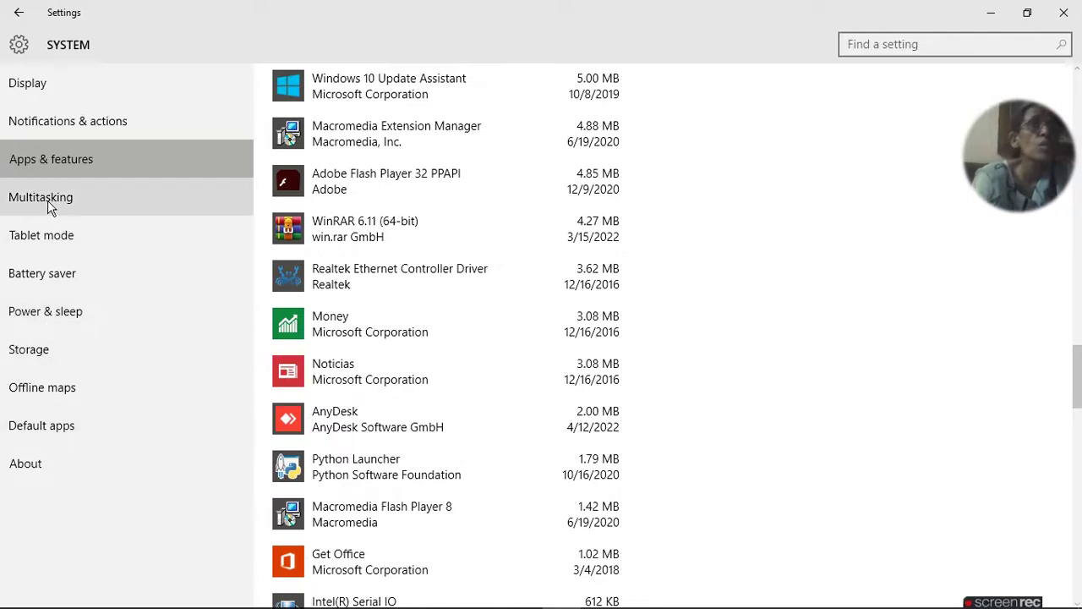
View the Display, Notifications & actions and Storage settings, then close the settings and the open folder window.
left_click(20, 88)
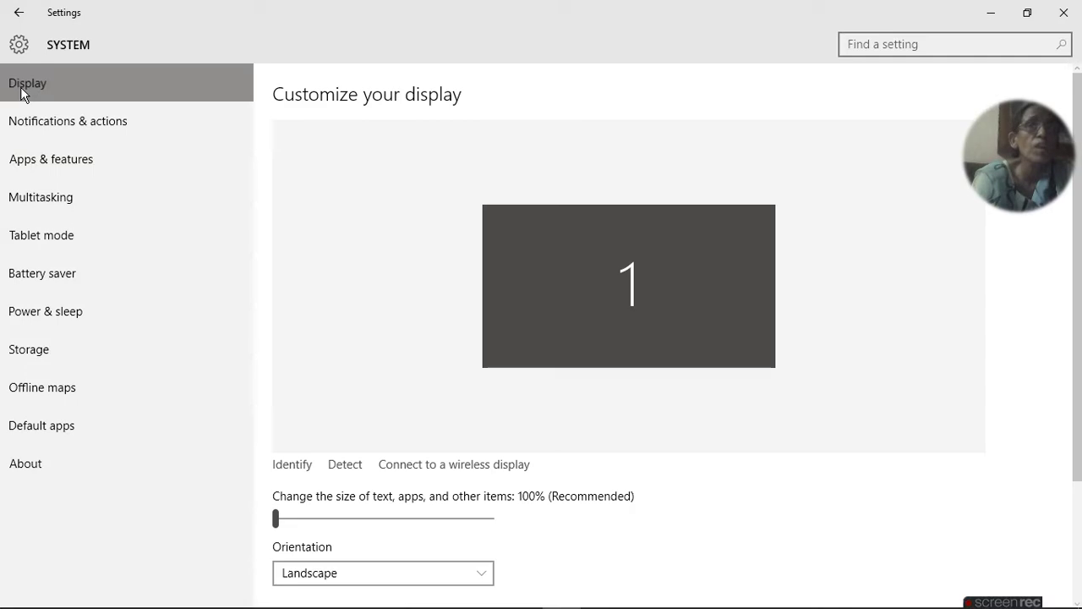
left_click(85, 110)
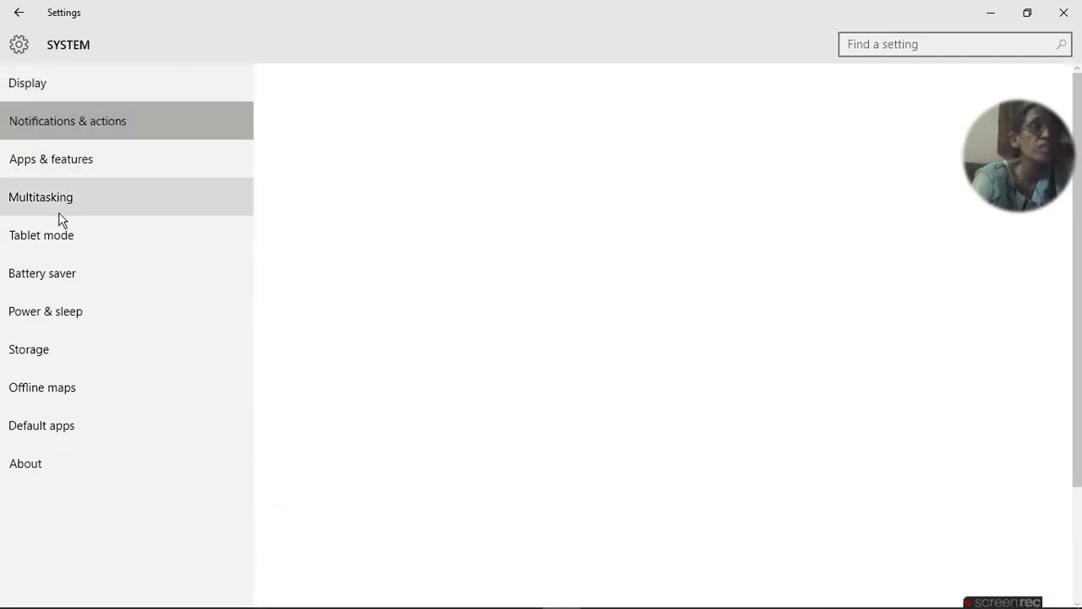
left_click(29, 355)
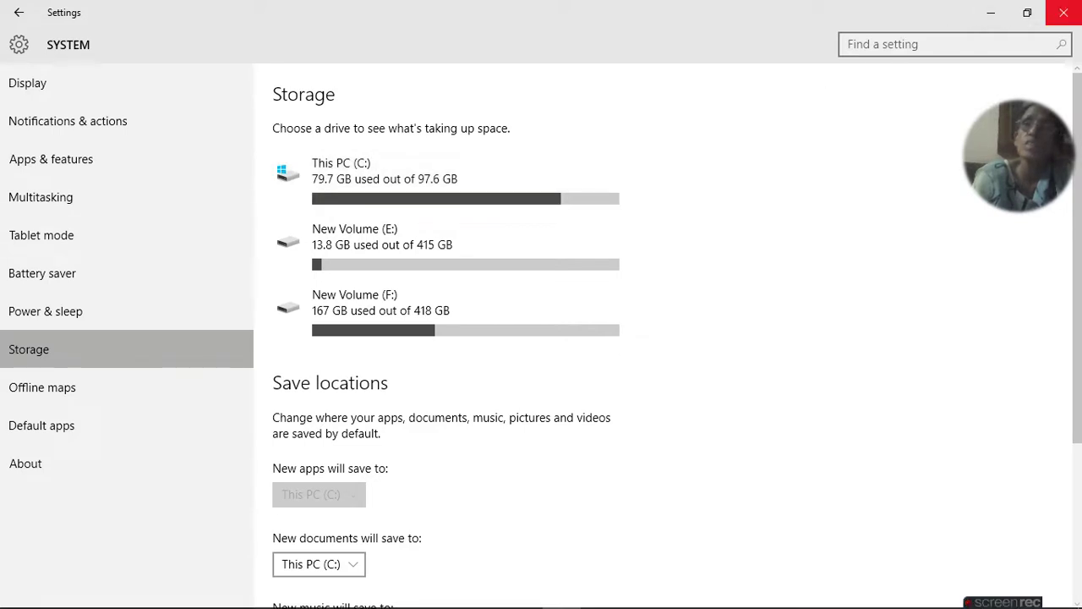
left_click(1064, 13)
left_click(1062, 9)
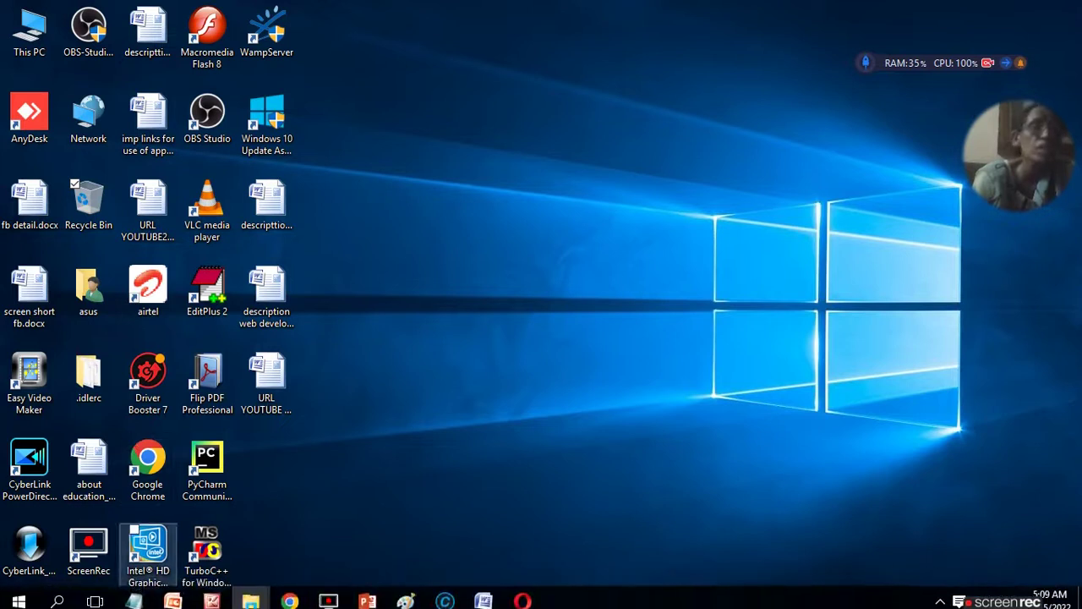
Open This PC, check the used and free space in the properties of Local Disk (C:), and cancel the dialog.
double_click(48, 33)
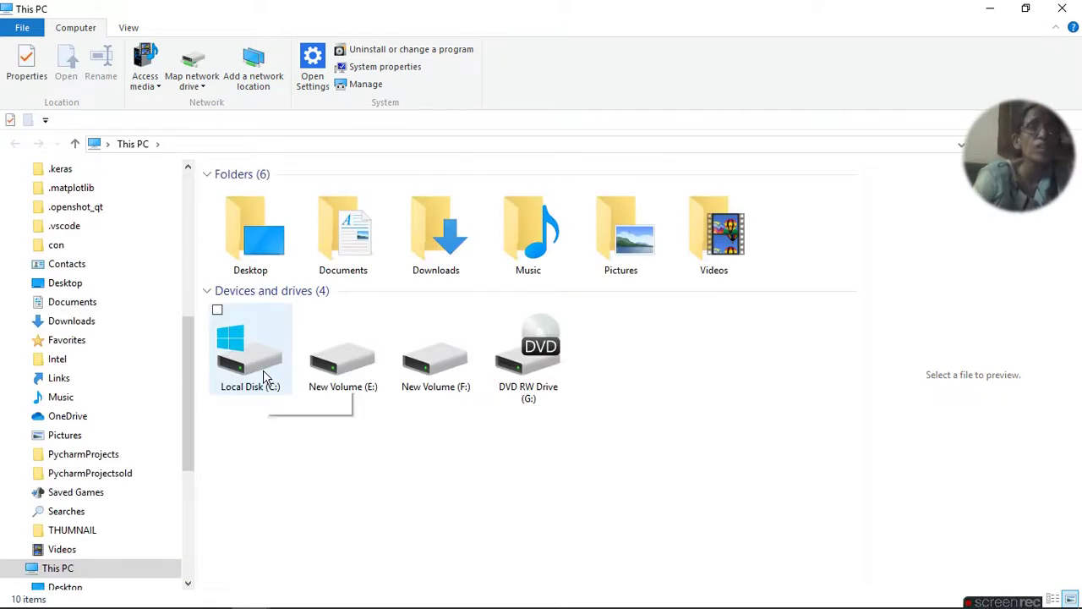
left_click(263, 369)
right_click(263, 369)
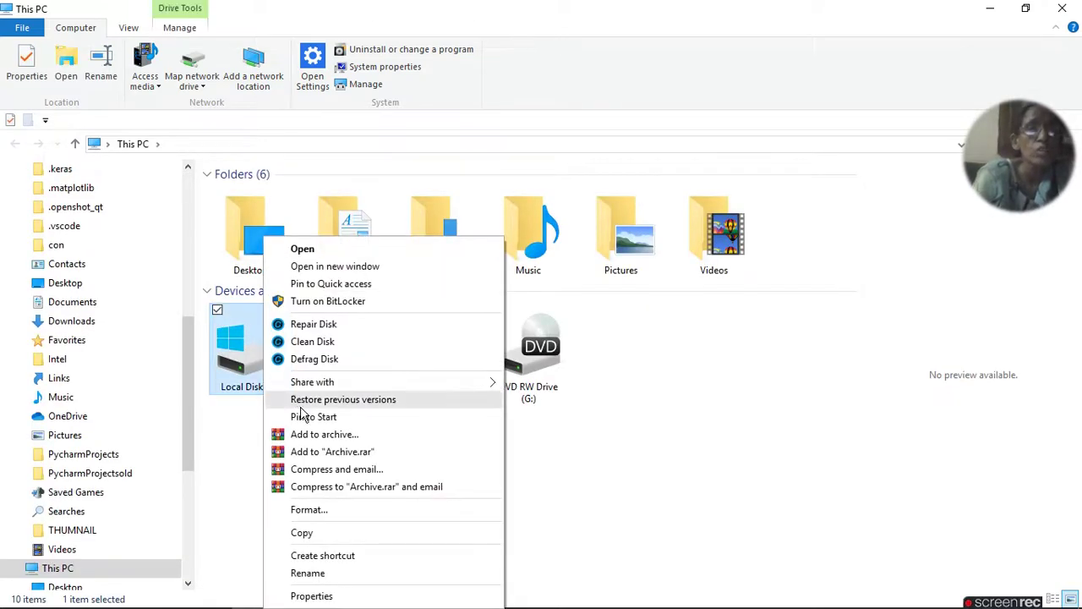
left_click(311, 596)
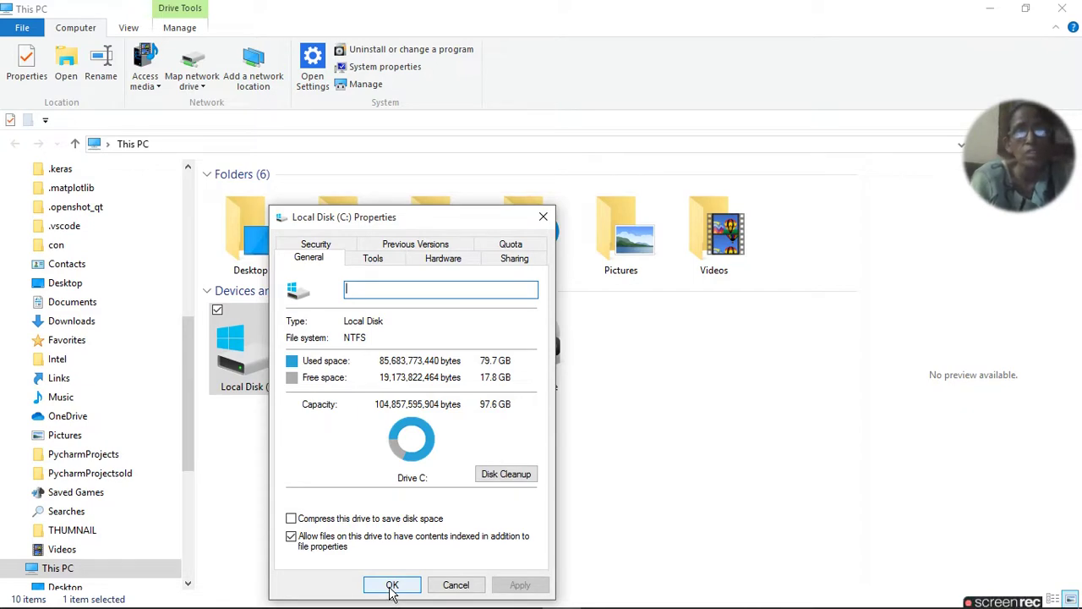
left_click(455, 583)
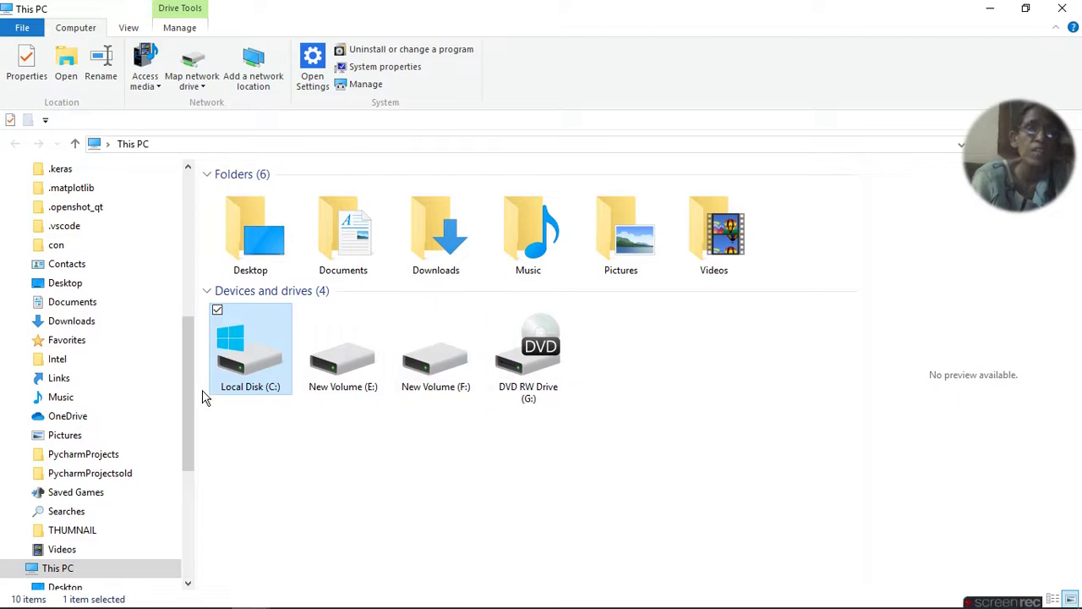
Reopen the properties of Local Disk (C:) and start Disk Cleanup for the drive.
right_click(241, 359)
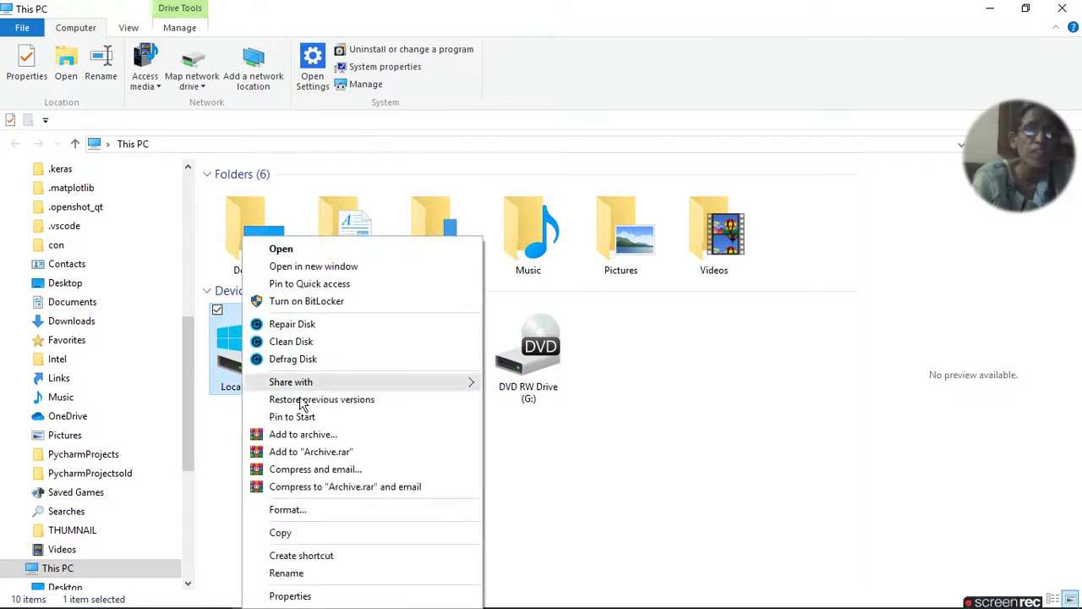
left_click(313, 595)
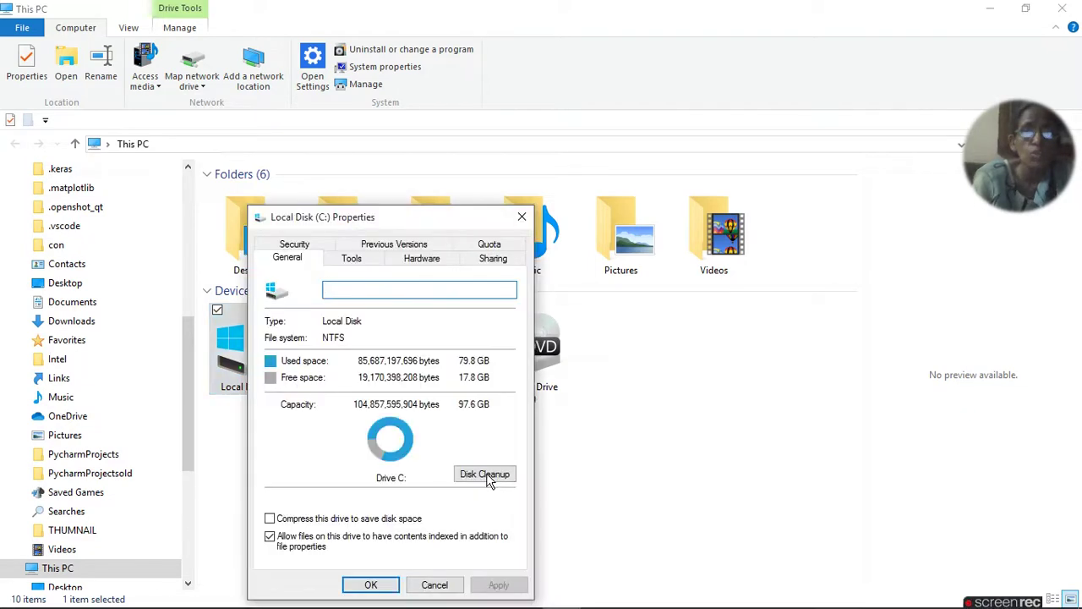
left_click(492, 479)
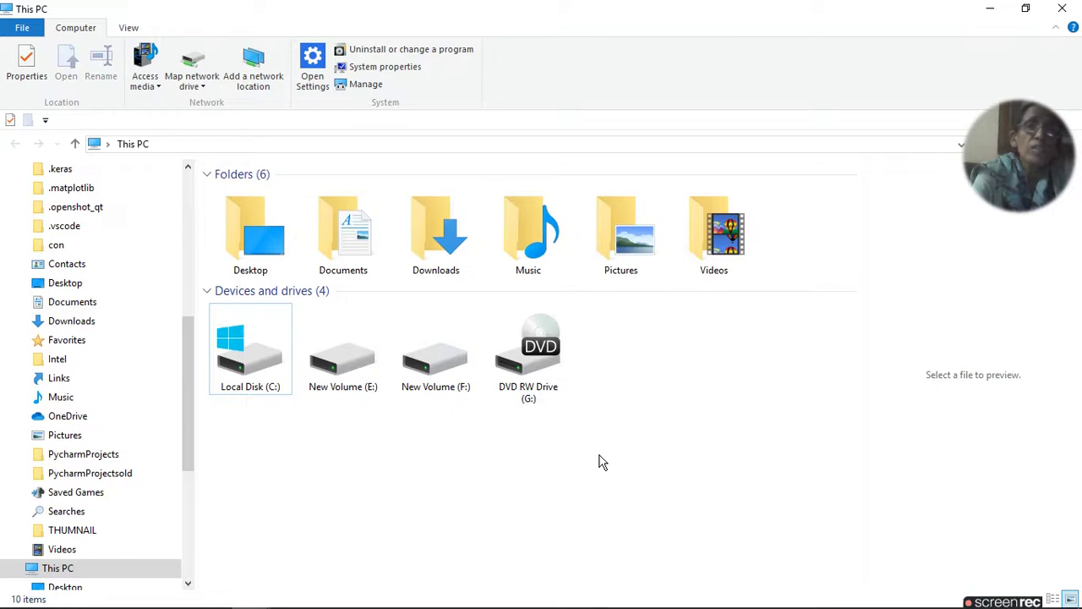
mouse_move(985, 600)
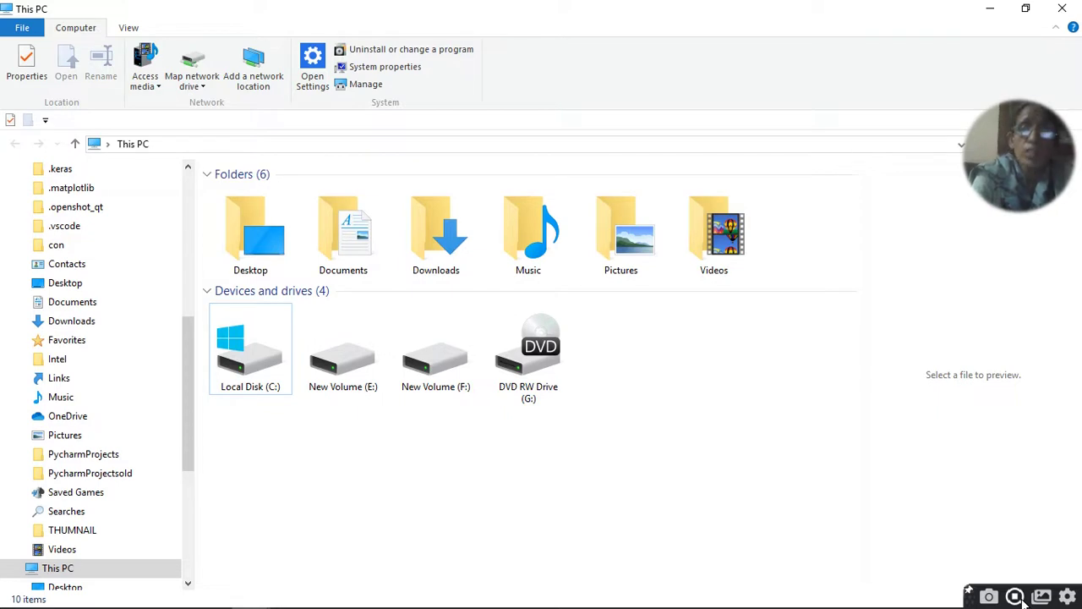
left_click(1016, 597)
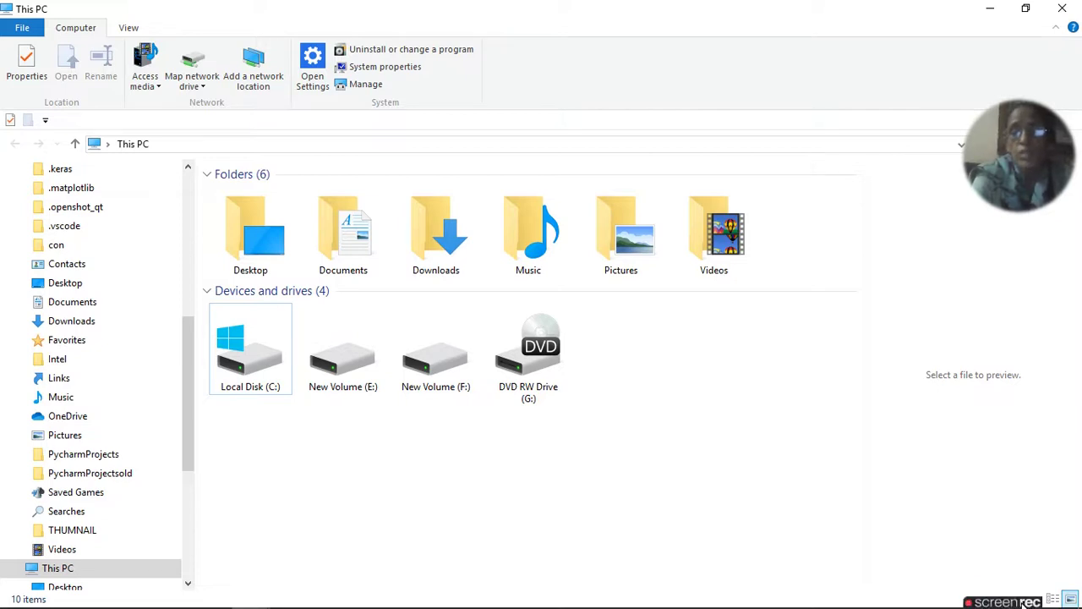
left_click(1013, 601)
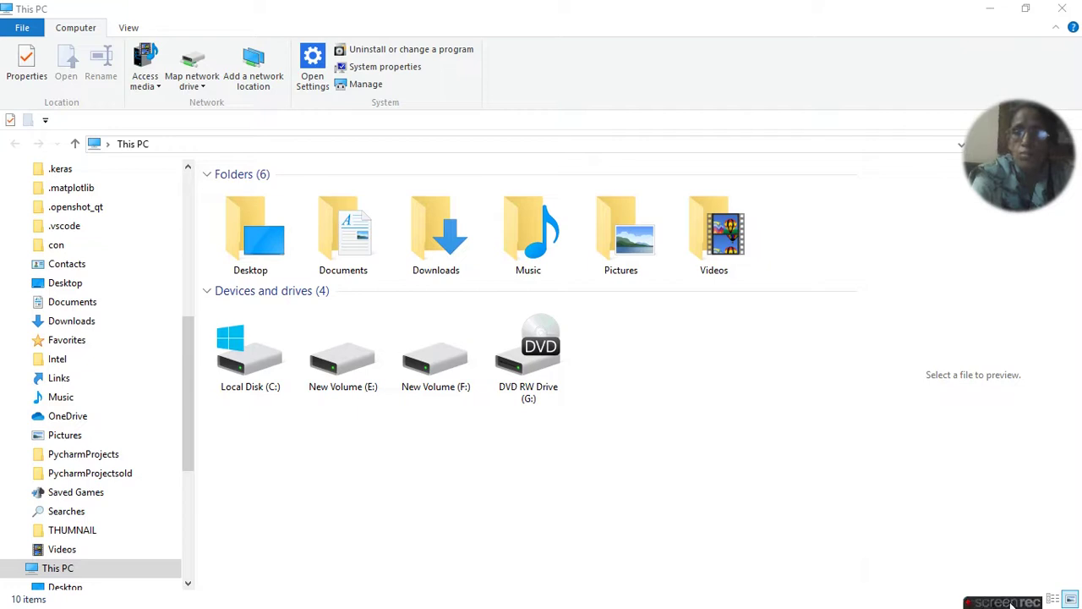
mouse_move(1010, 600)
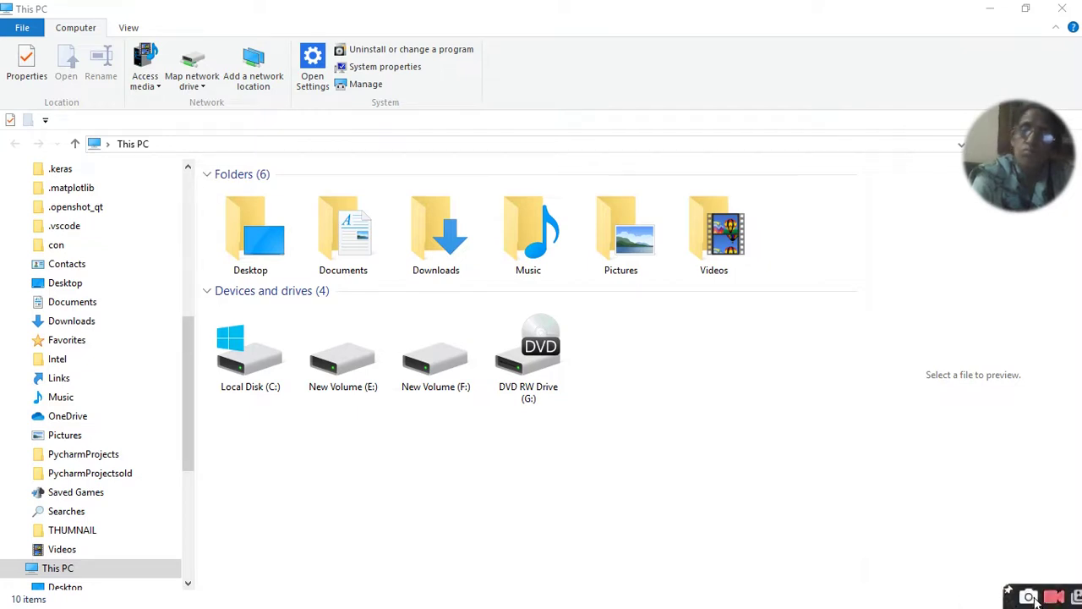